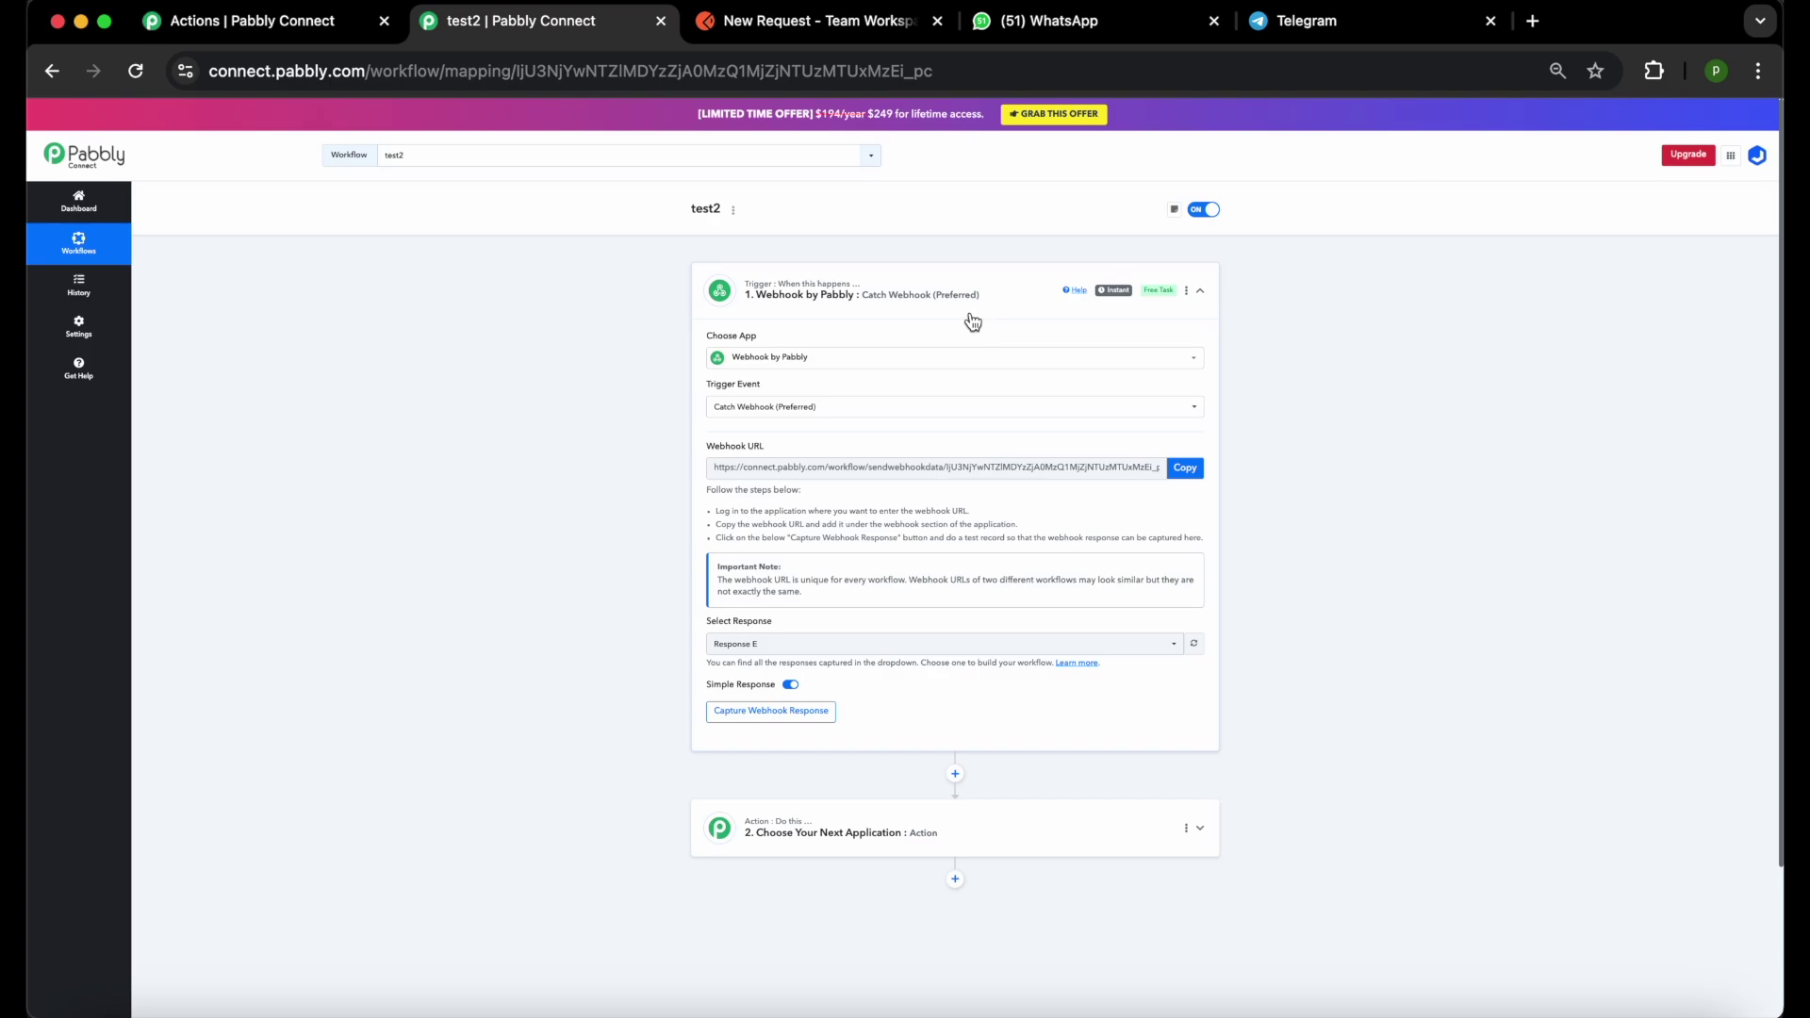
Set the action step to JetAPI WhatsApp and Telegram (Private) with the Send WhatsApp text message event.
left_click(1186, 829)
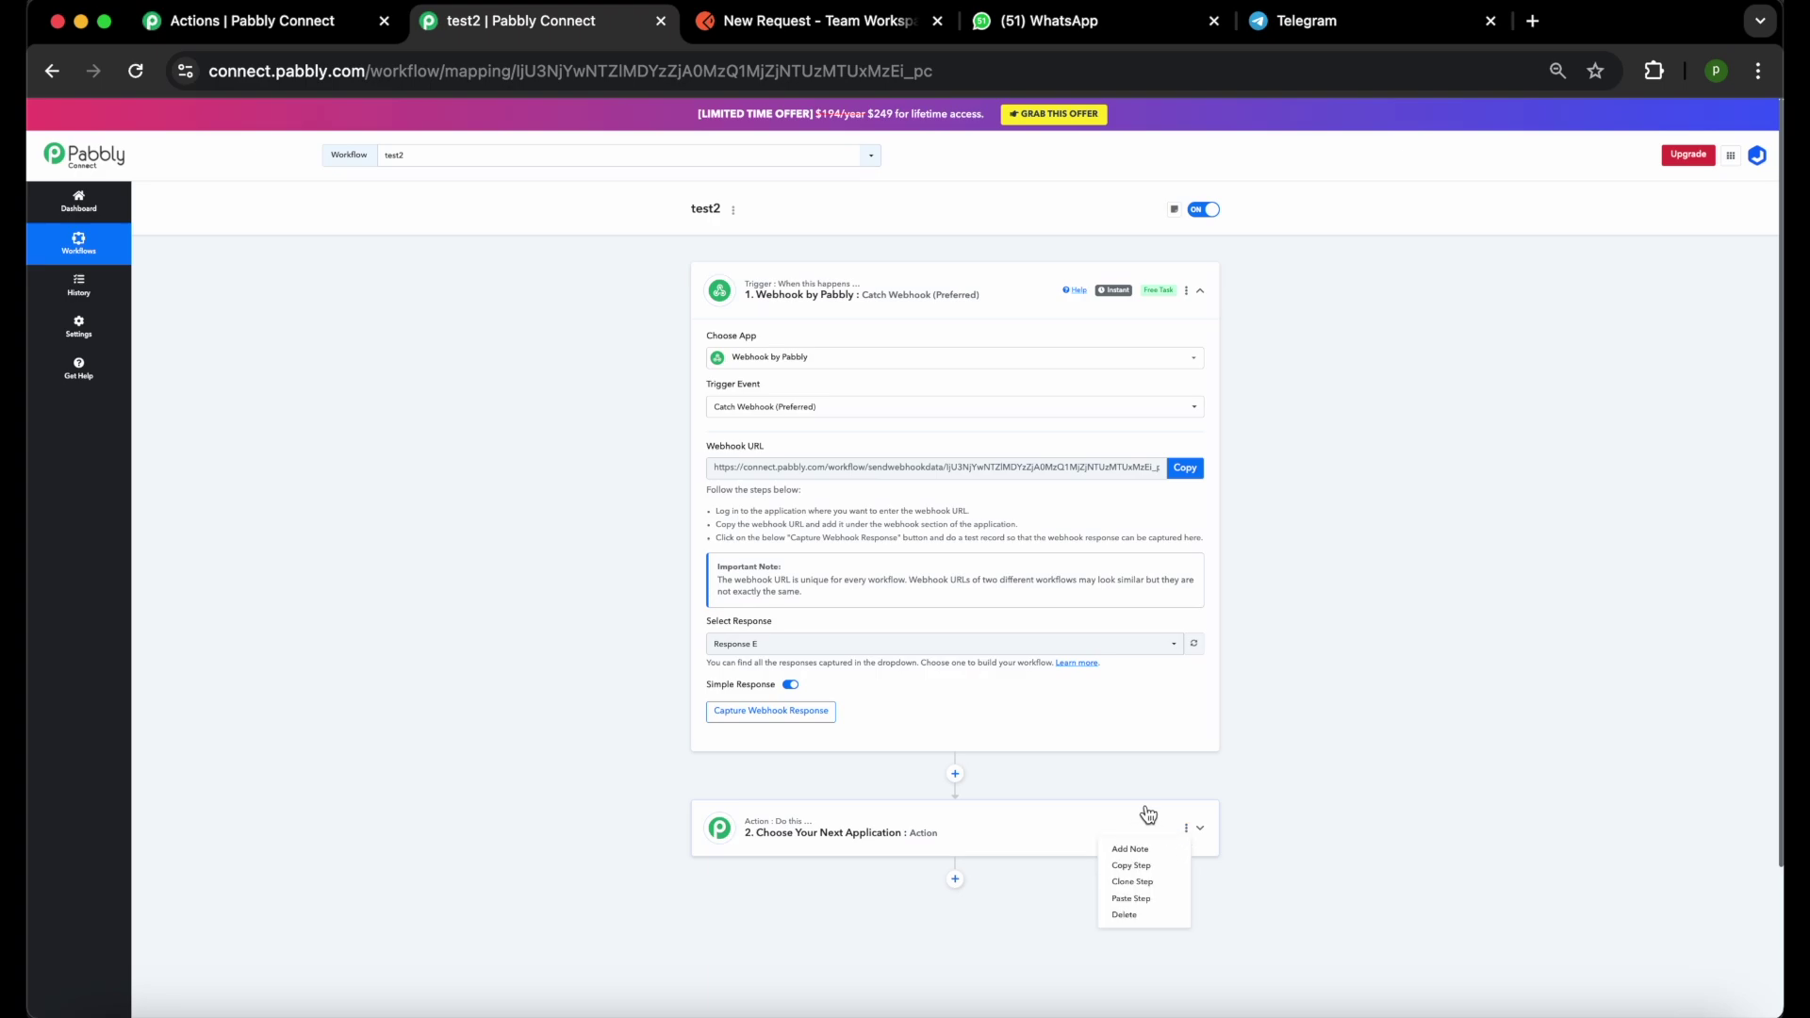
left_click(1034, 828)
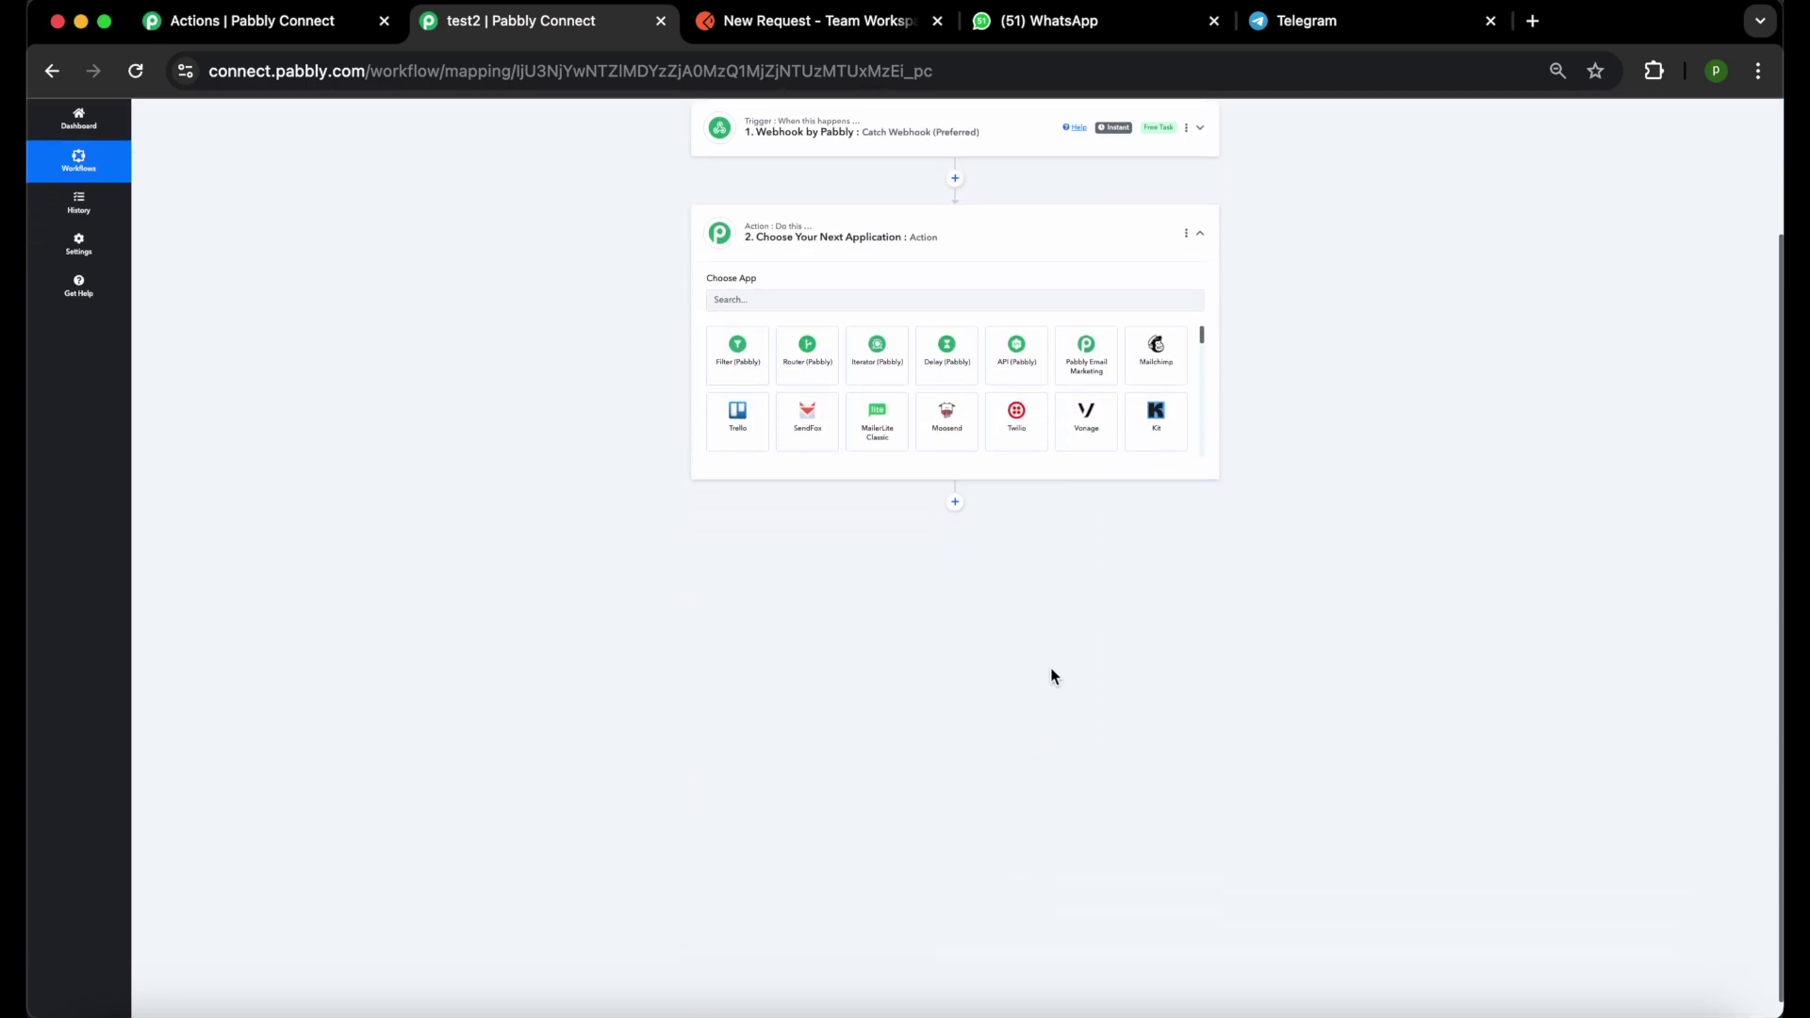
left_click(740, 299)
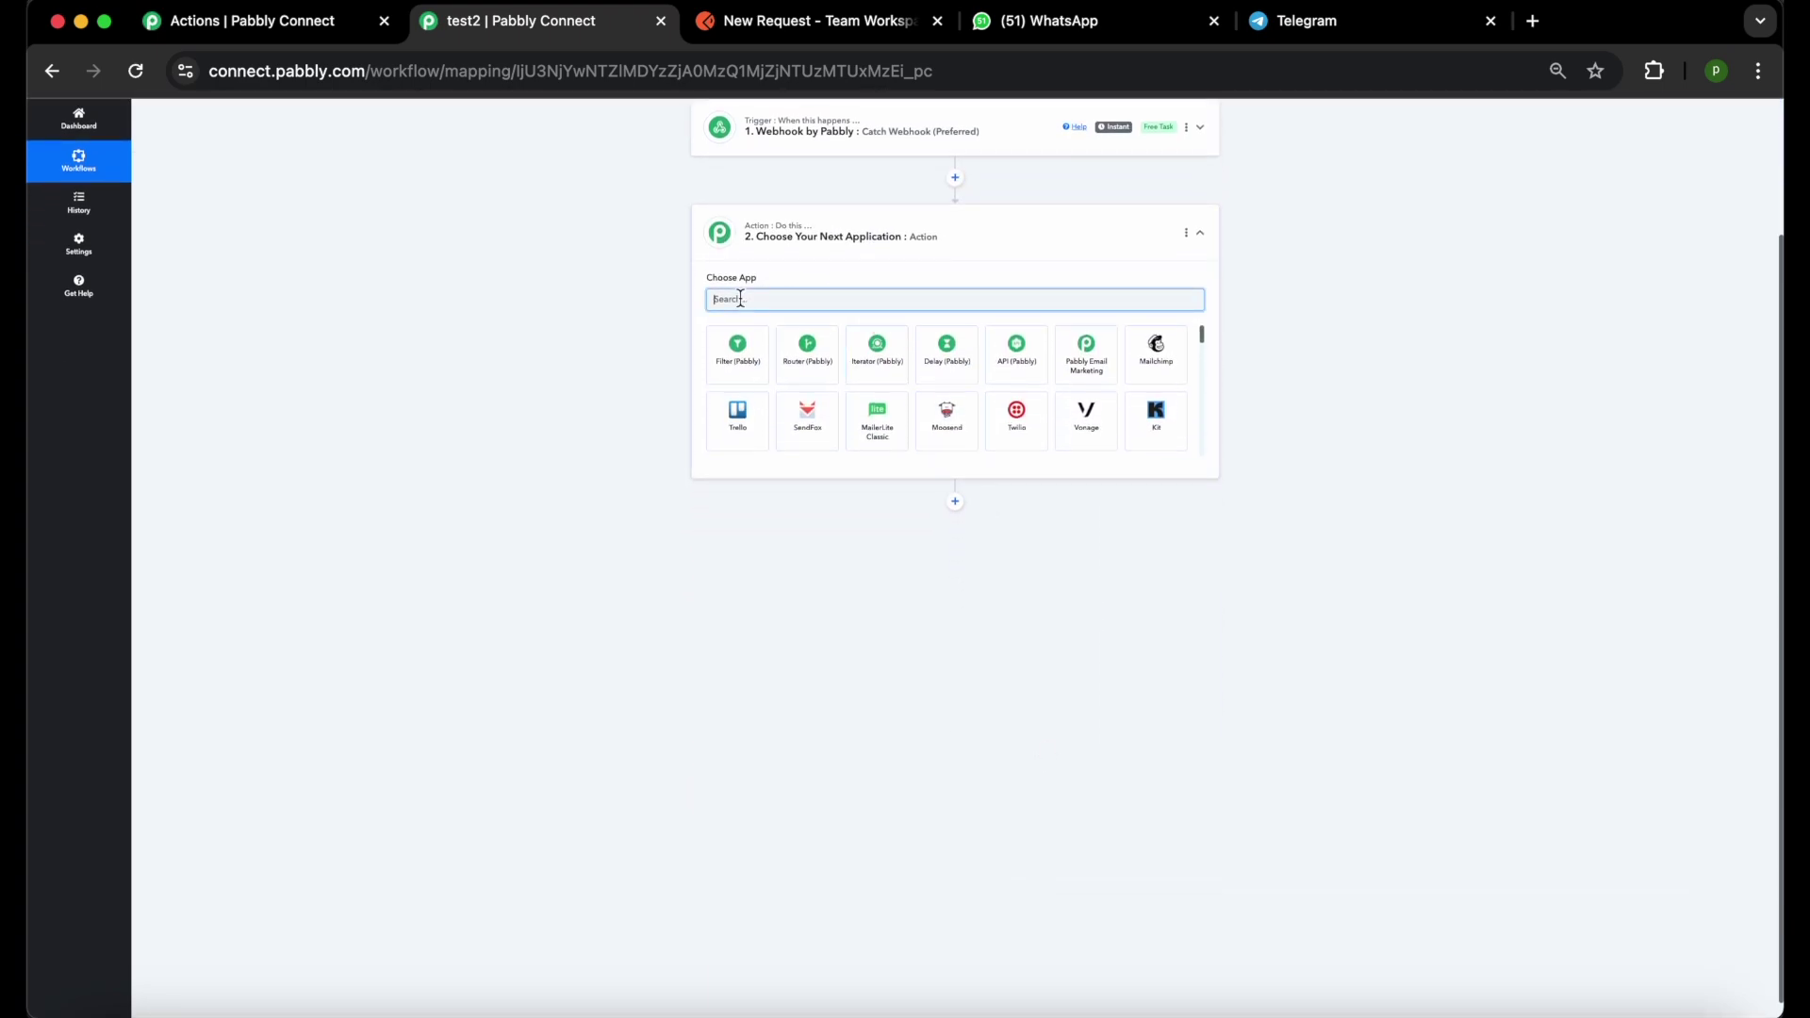
type("jet")
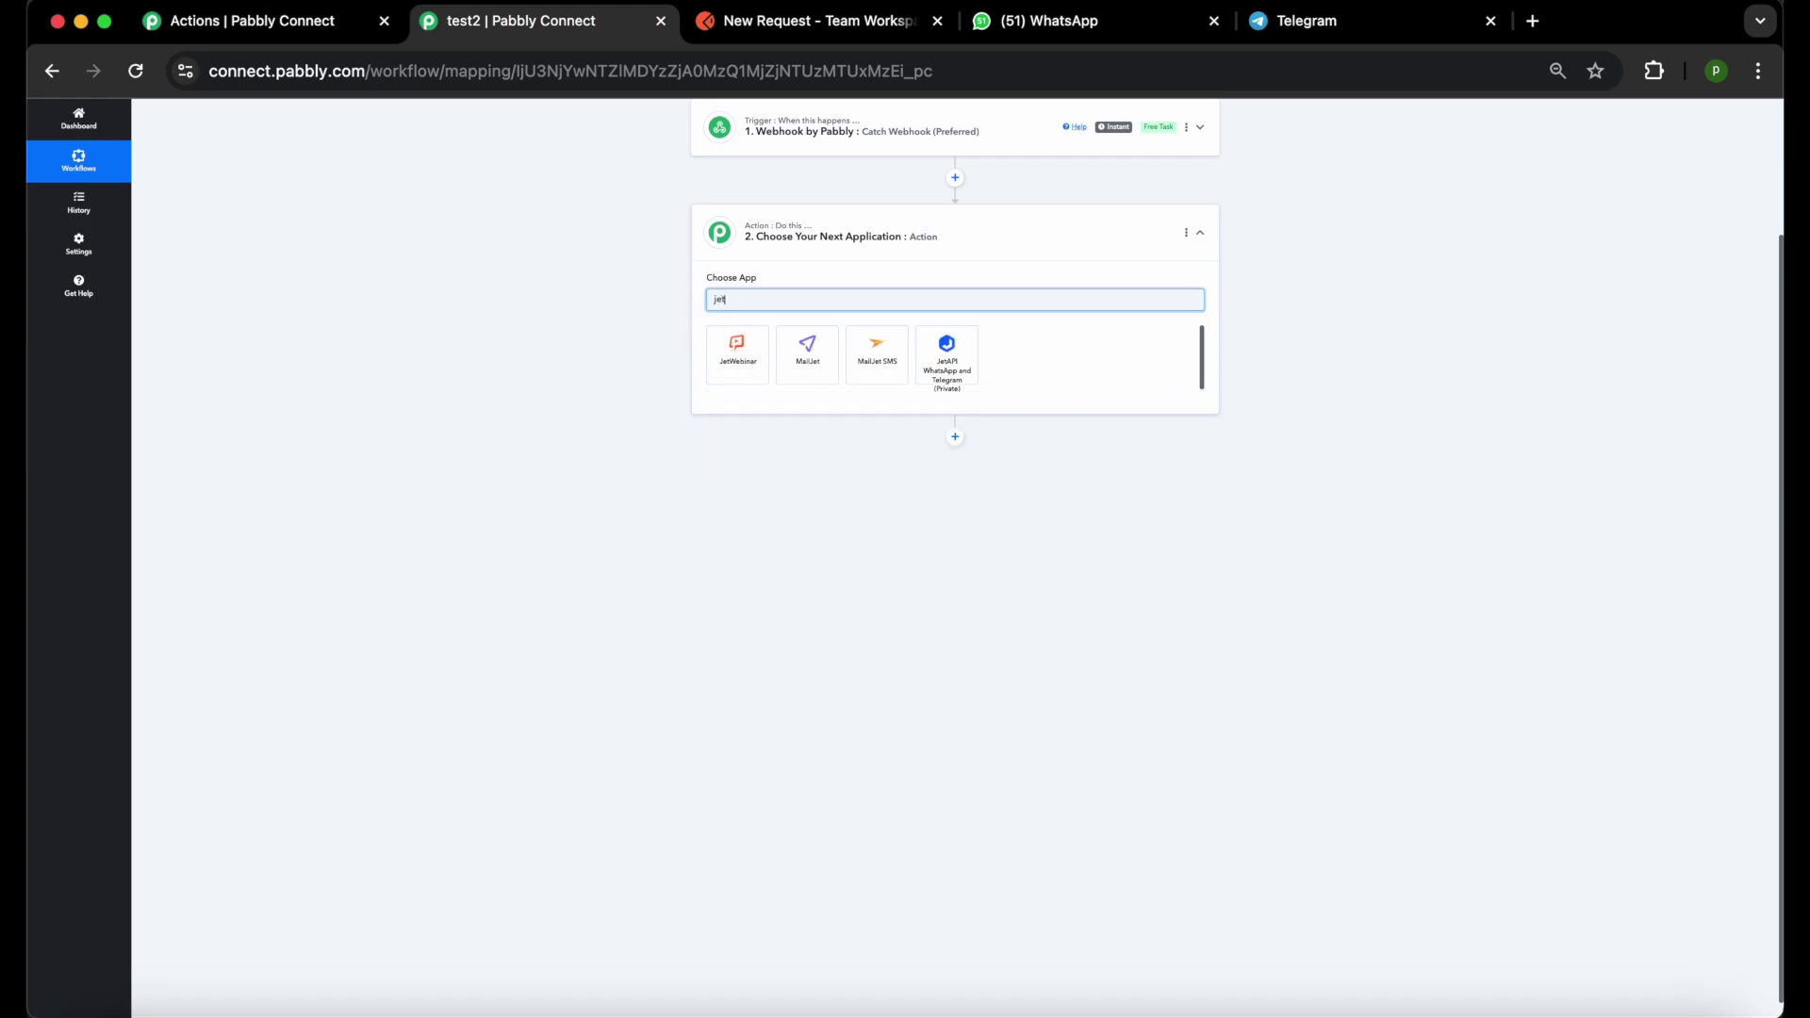
left_click(946, 366)
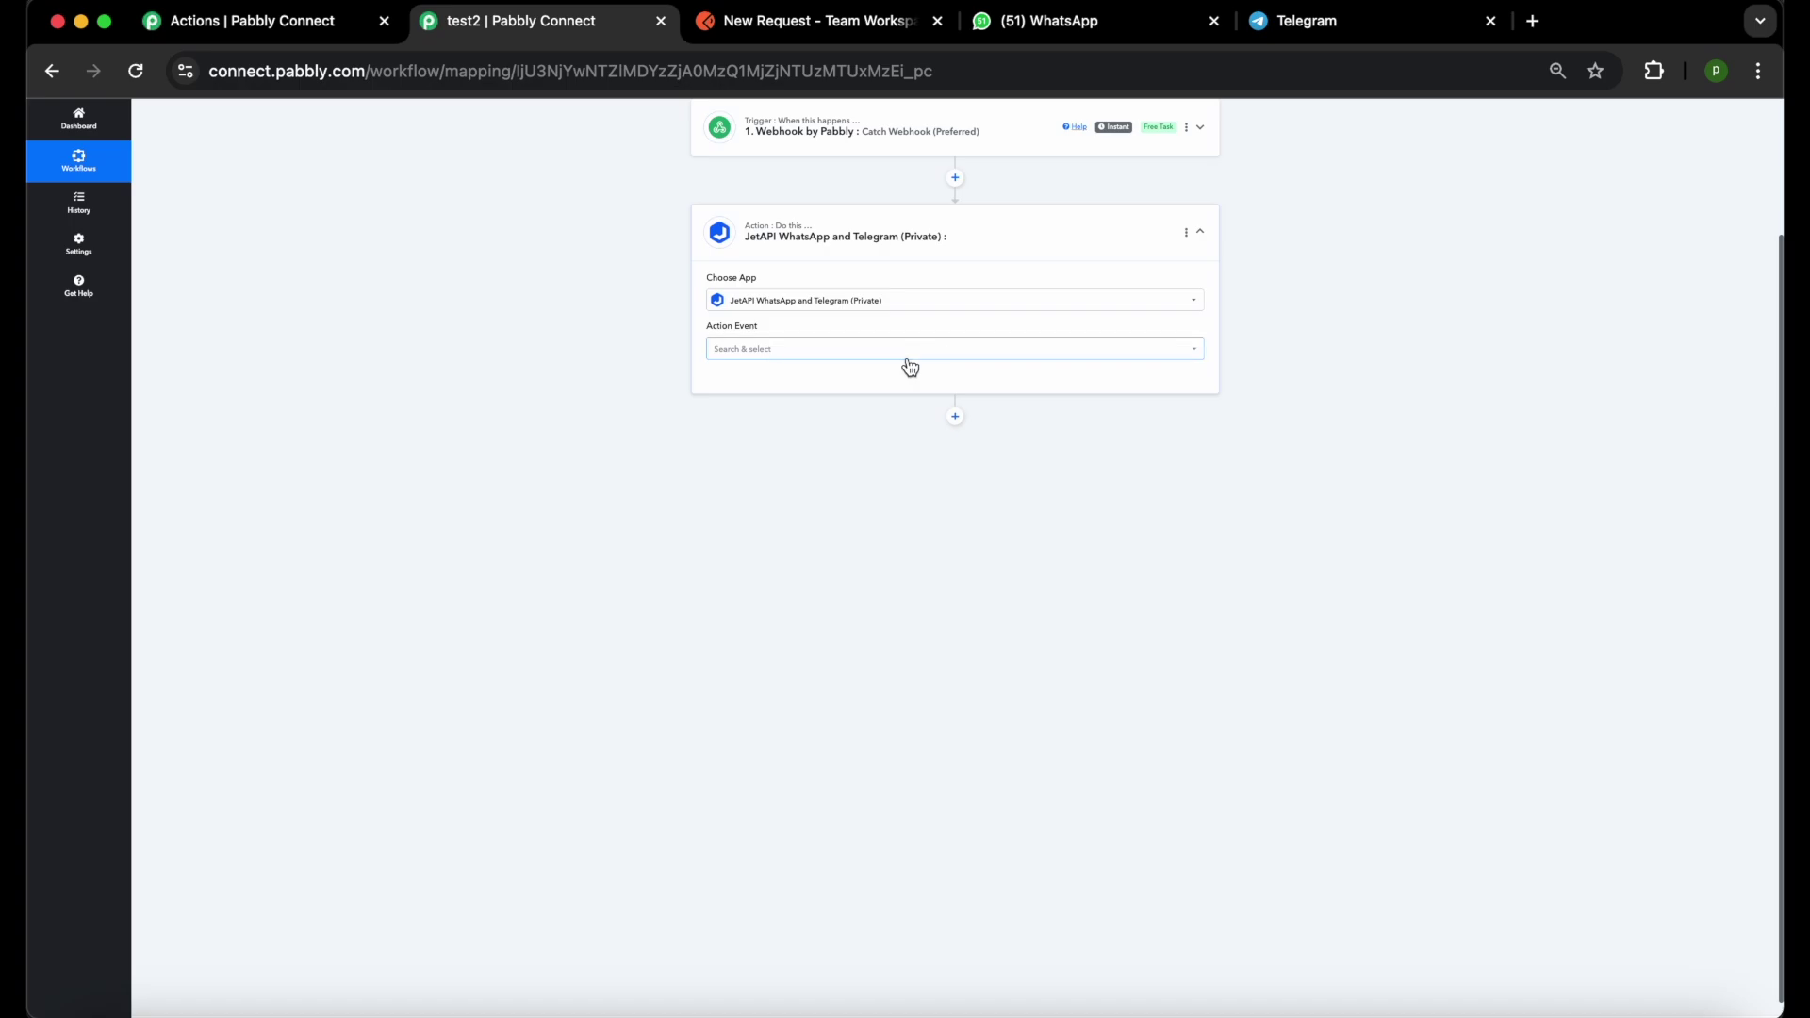
left_click(909, 356)
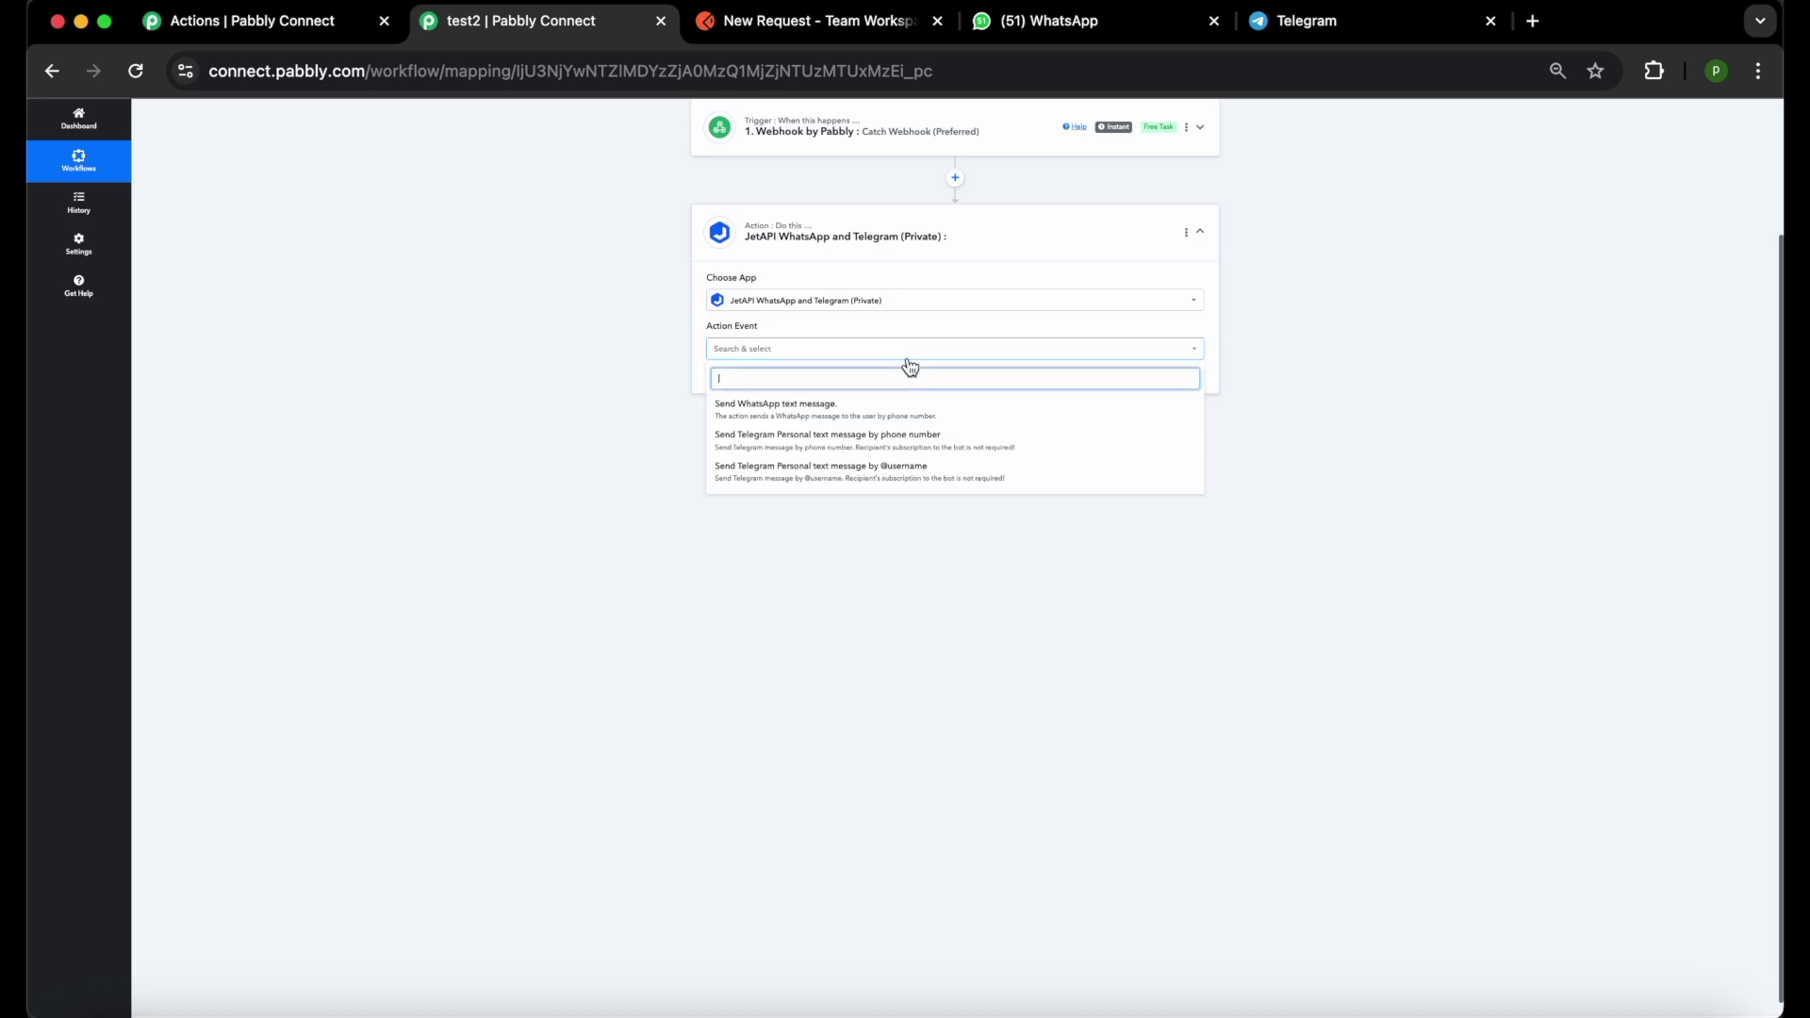
left_click(867, 419)
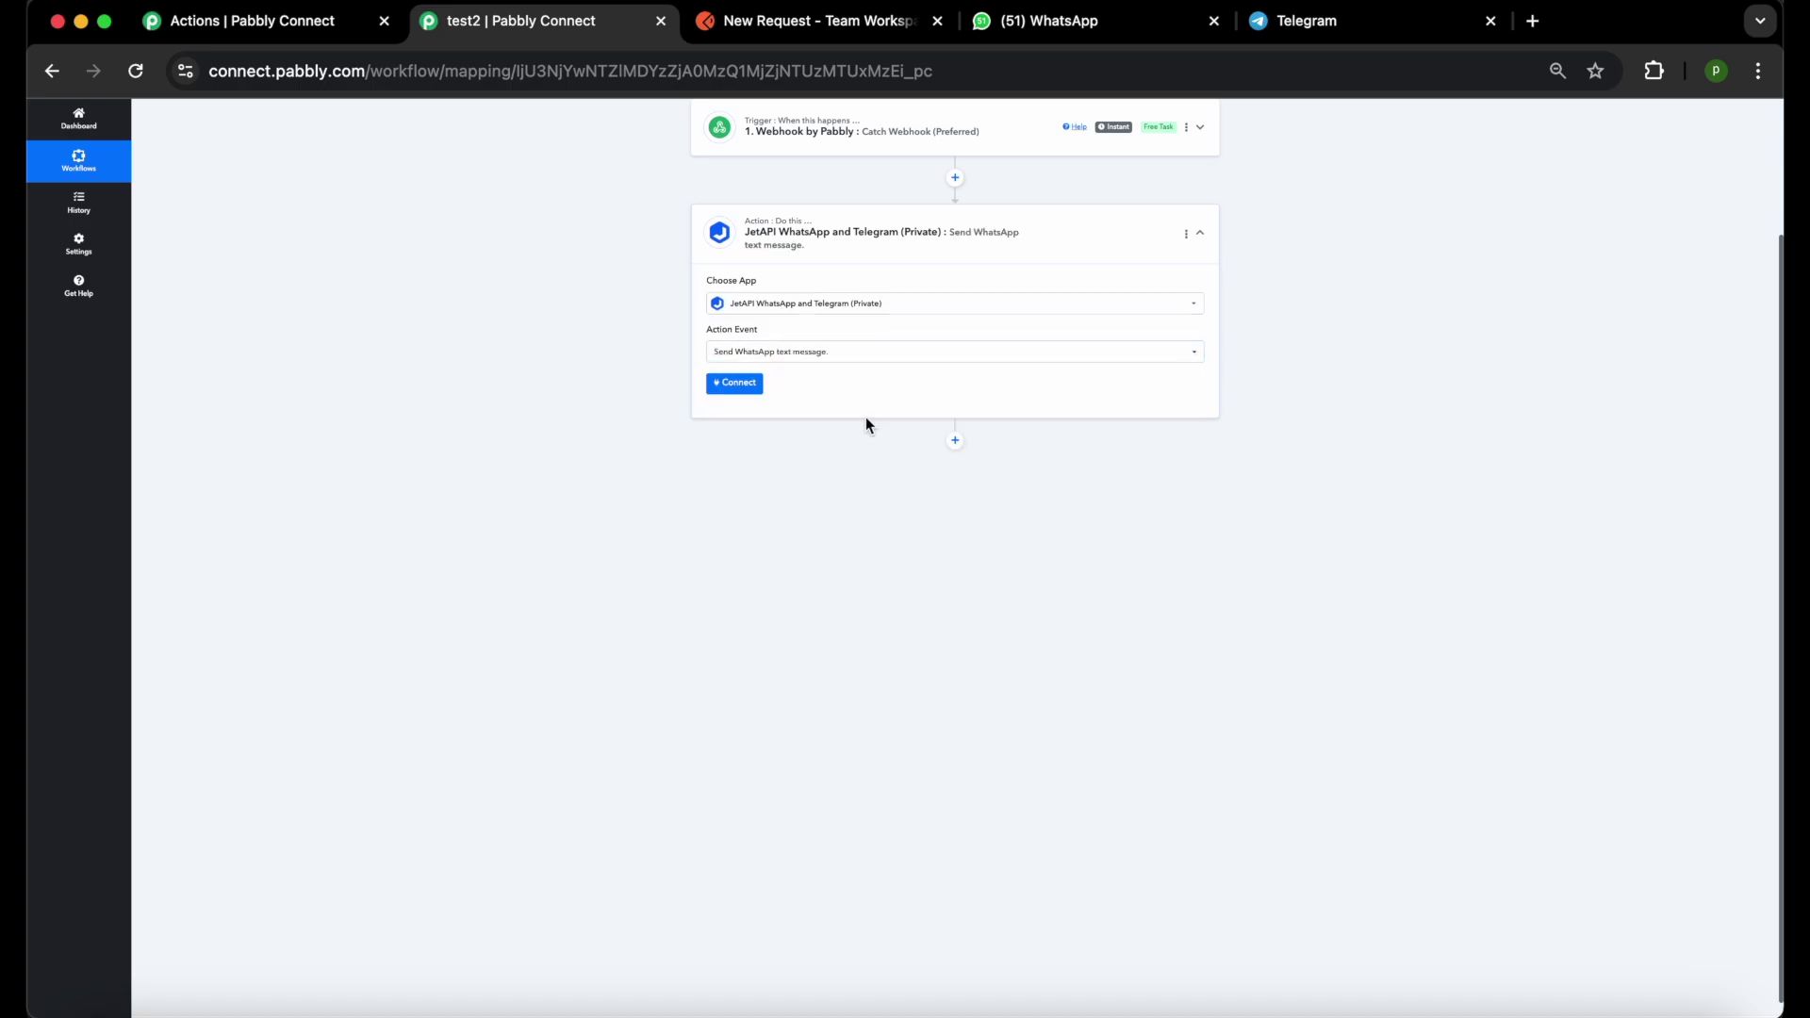
left_click(749, 386)
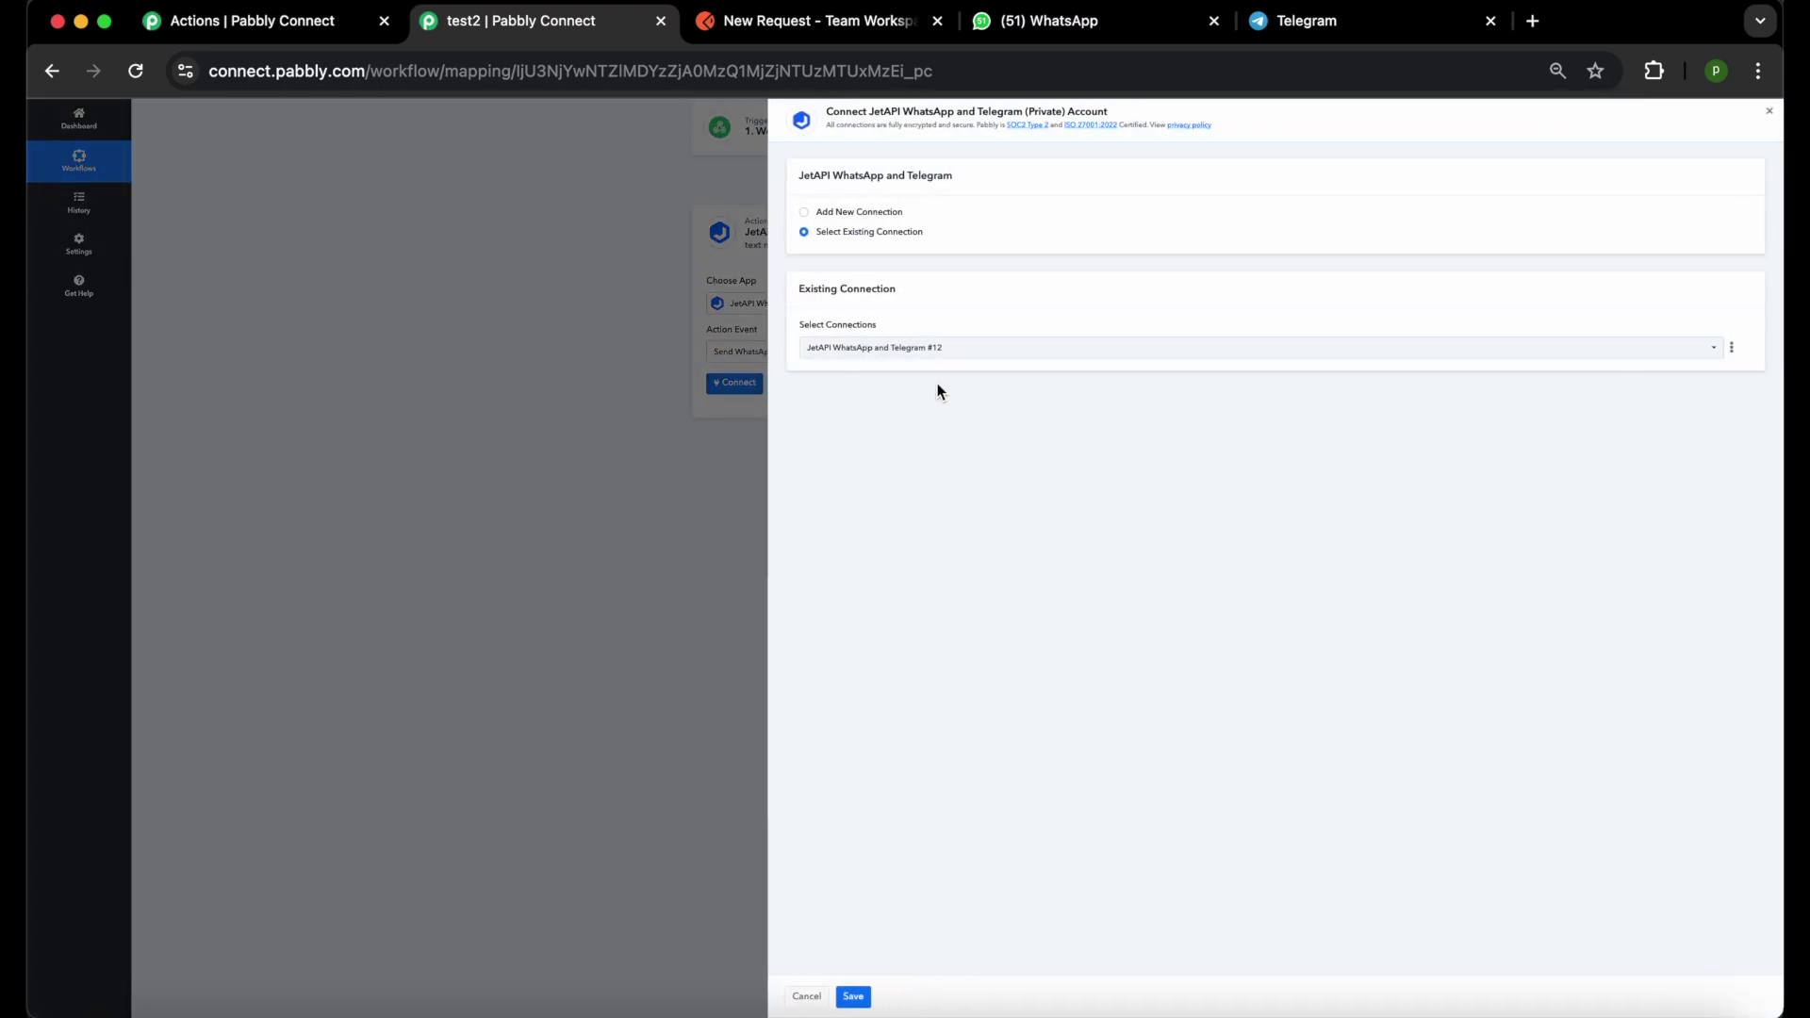
Choose Add New Connection and follow the 'Log in to Jetapi' link to the JetAPI account.
left_click(854, 211)
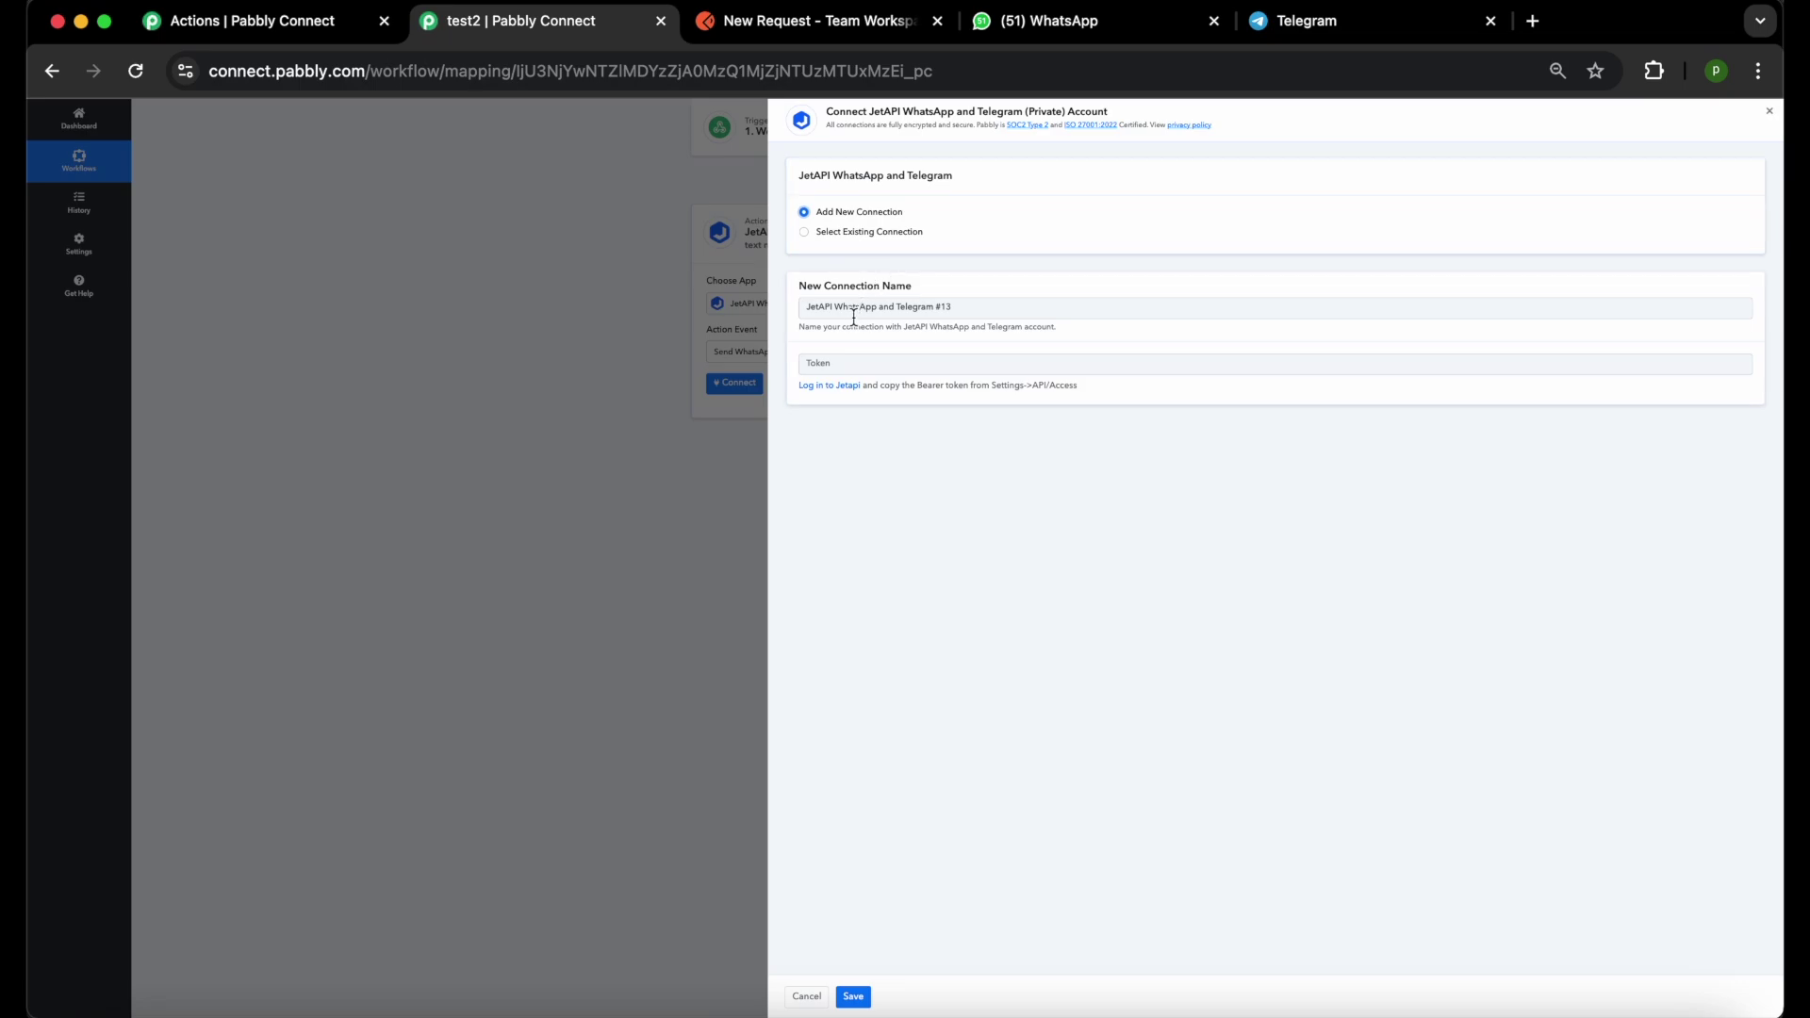
left_click(820, 392)
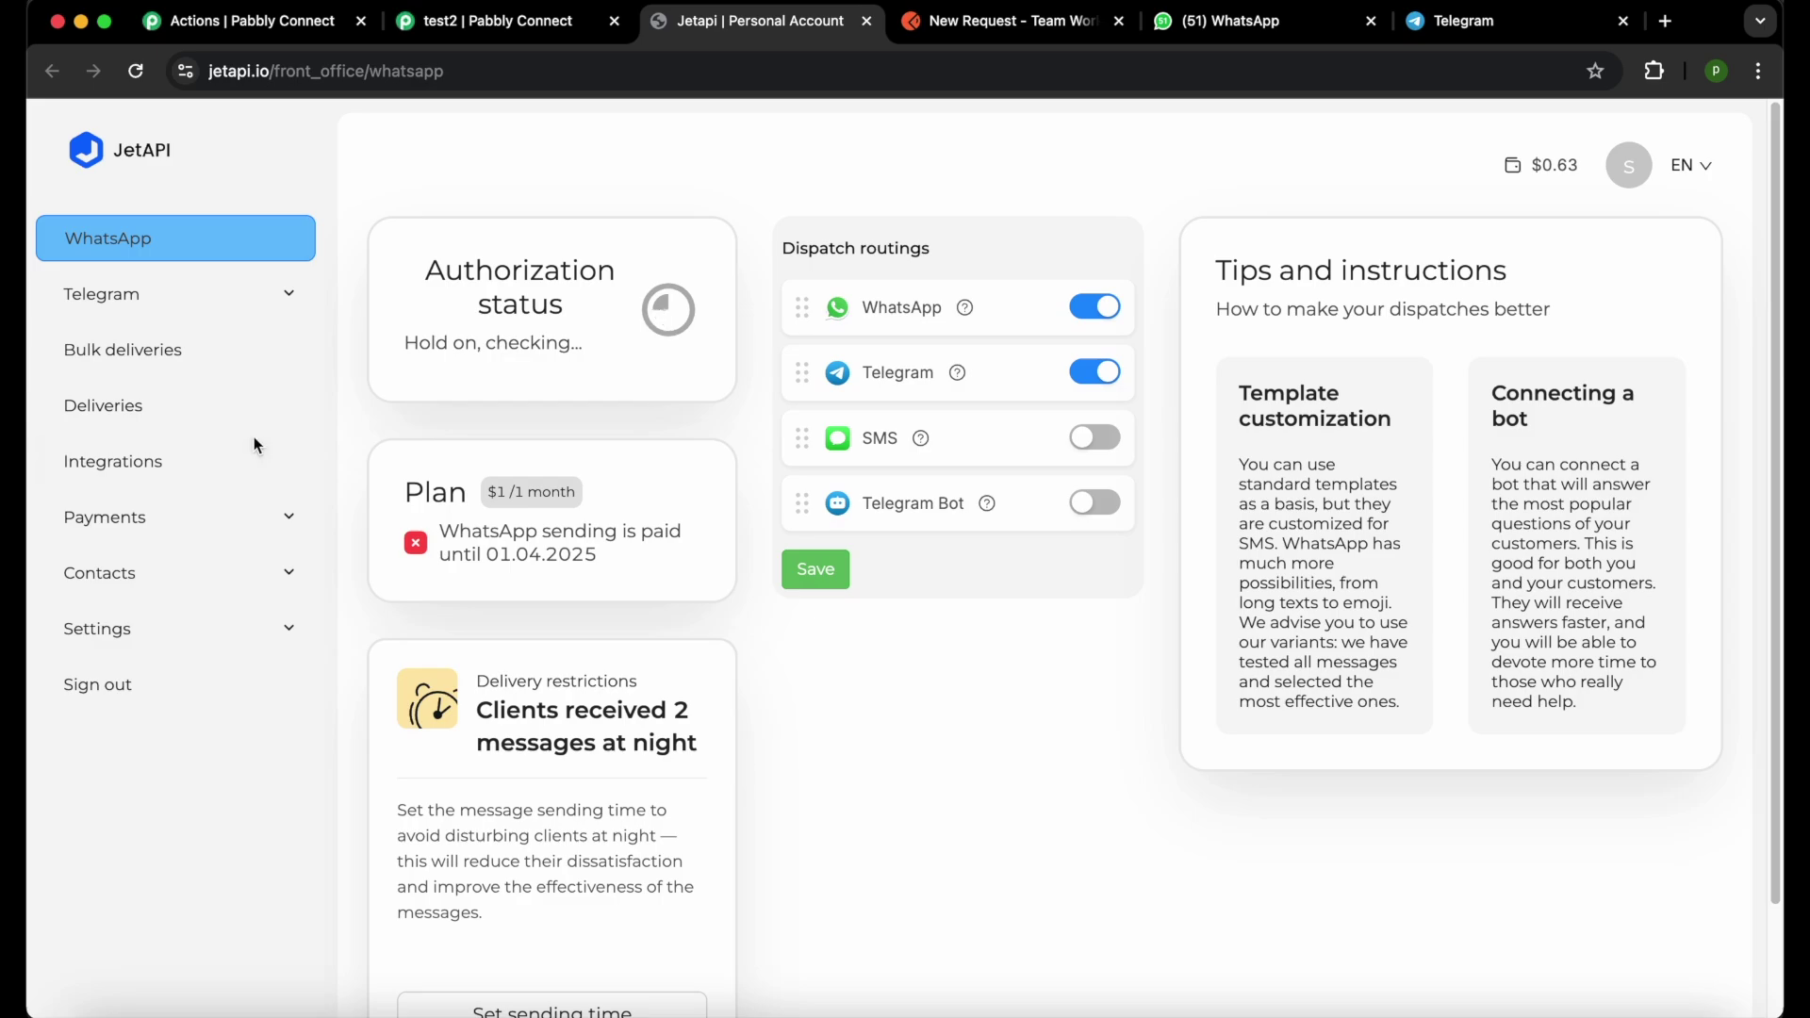
Copy the bearer token from JetAPI's Settings > API/Access page, then go back to the test2 workflow.
left_click(139, 632)
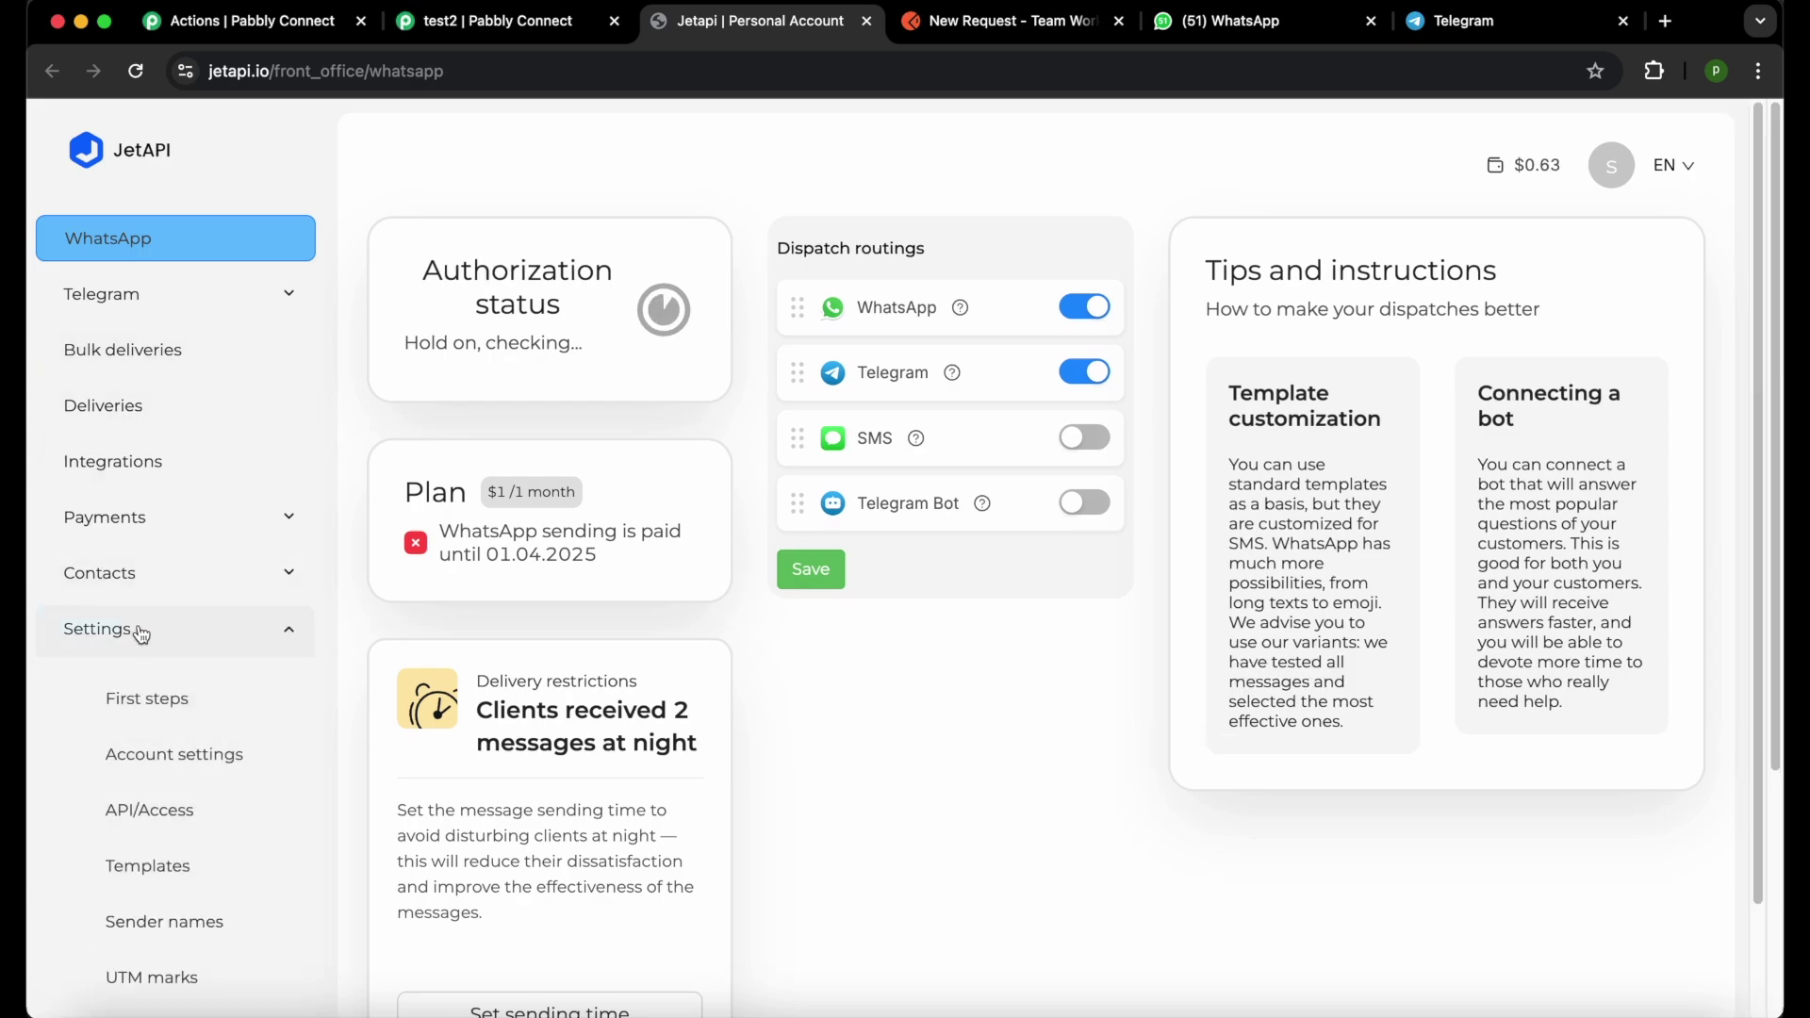
scroll(169, 726, "down", 2)
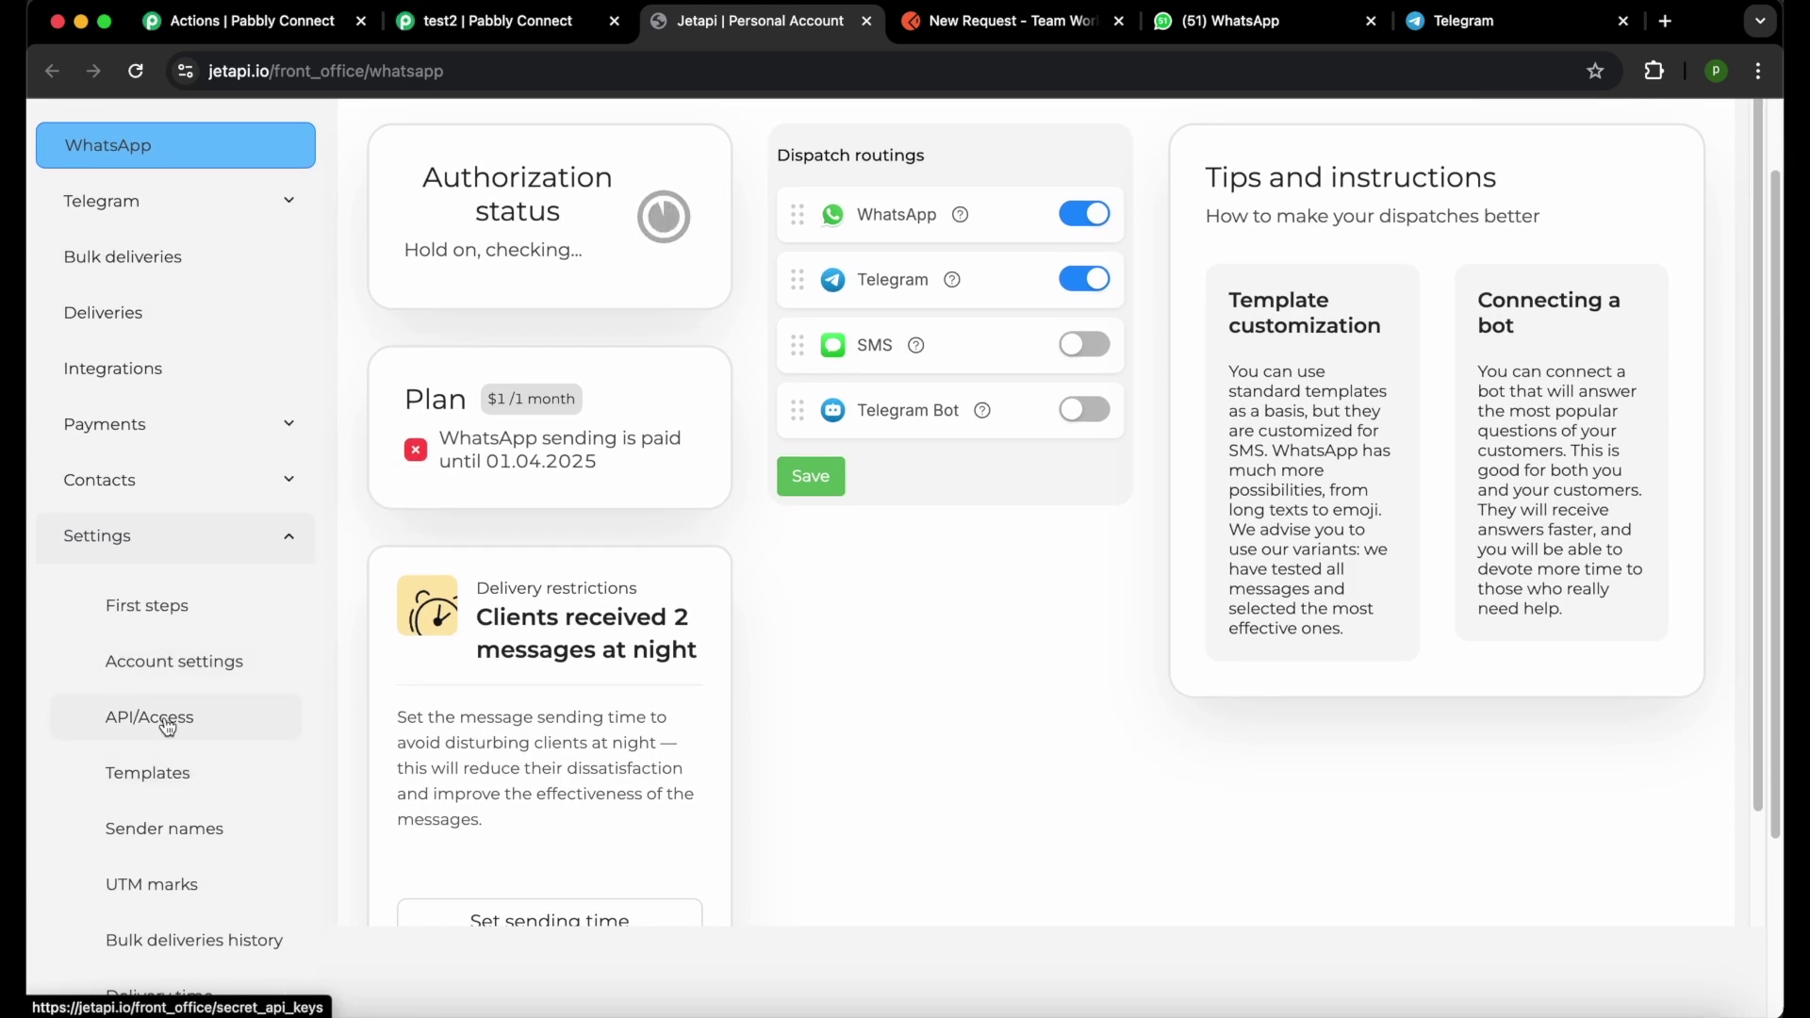
left_click(160, 718)
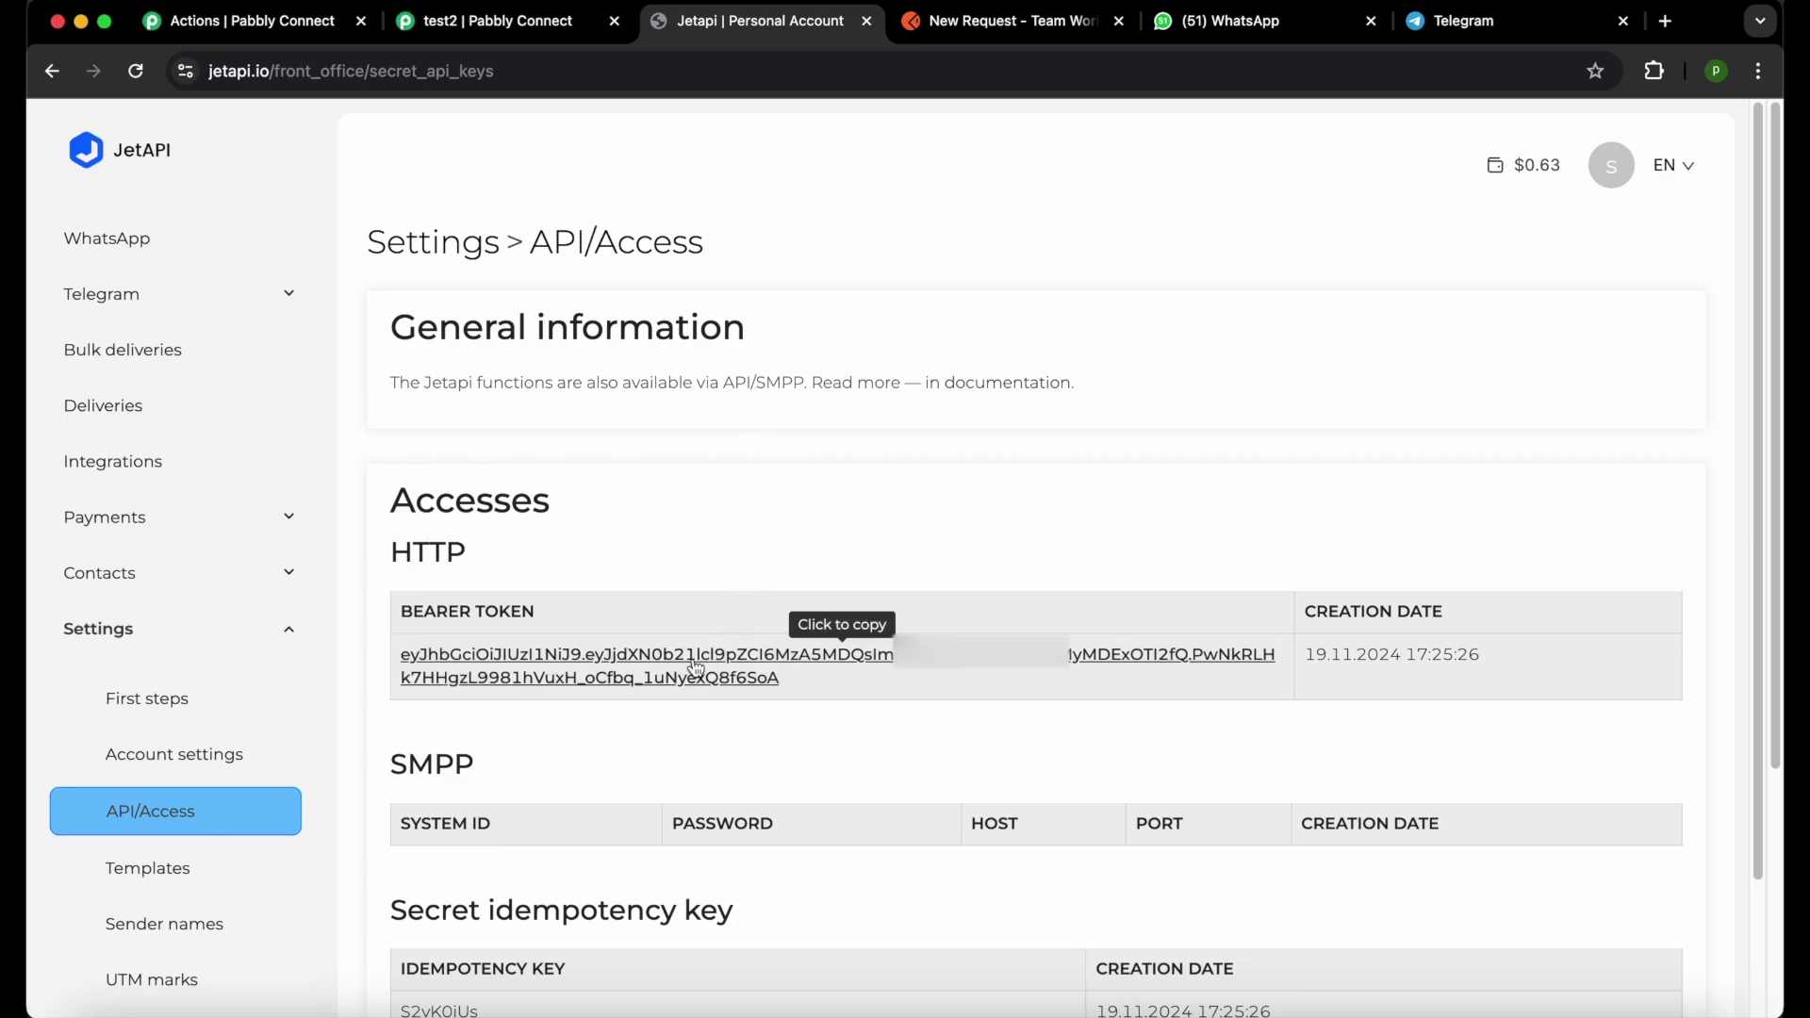
left_click(696, 667)
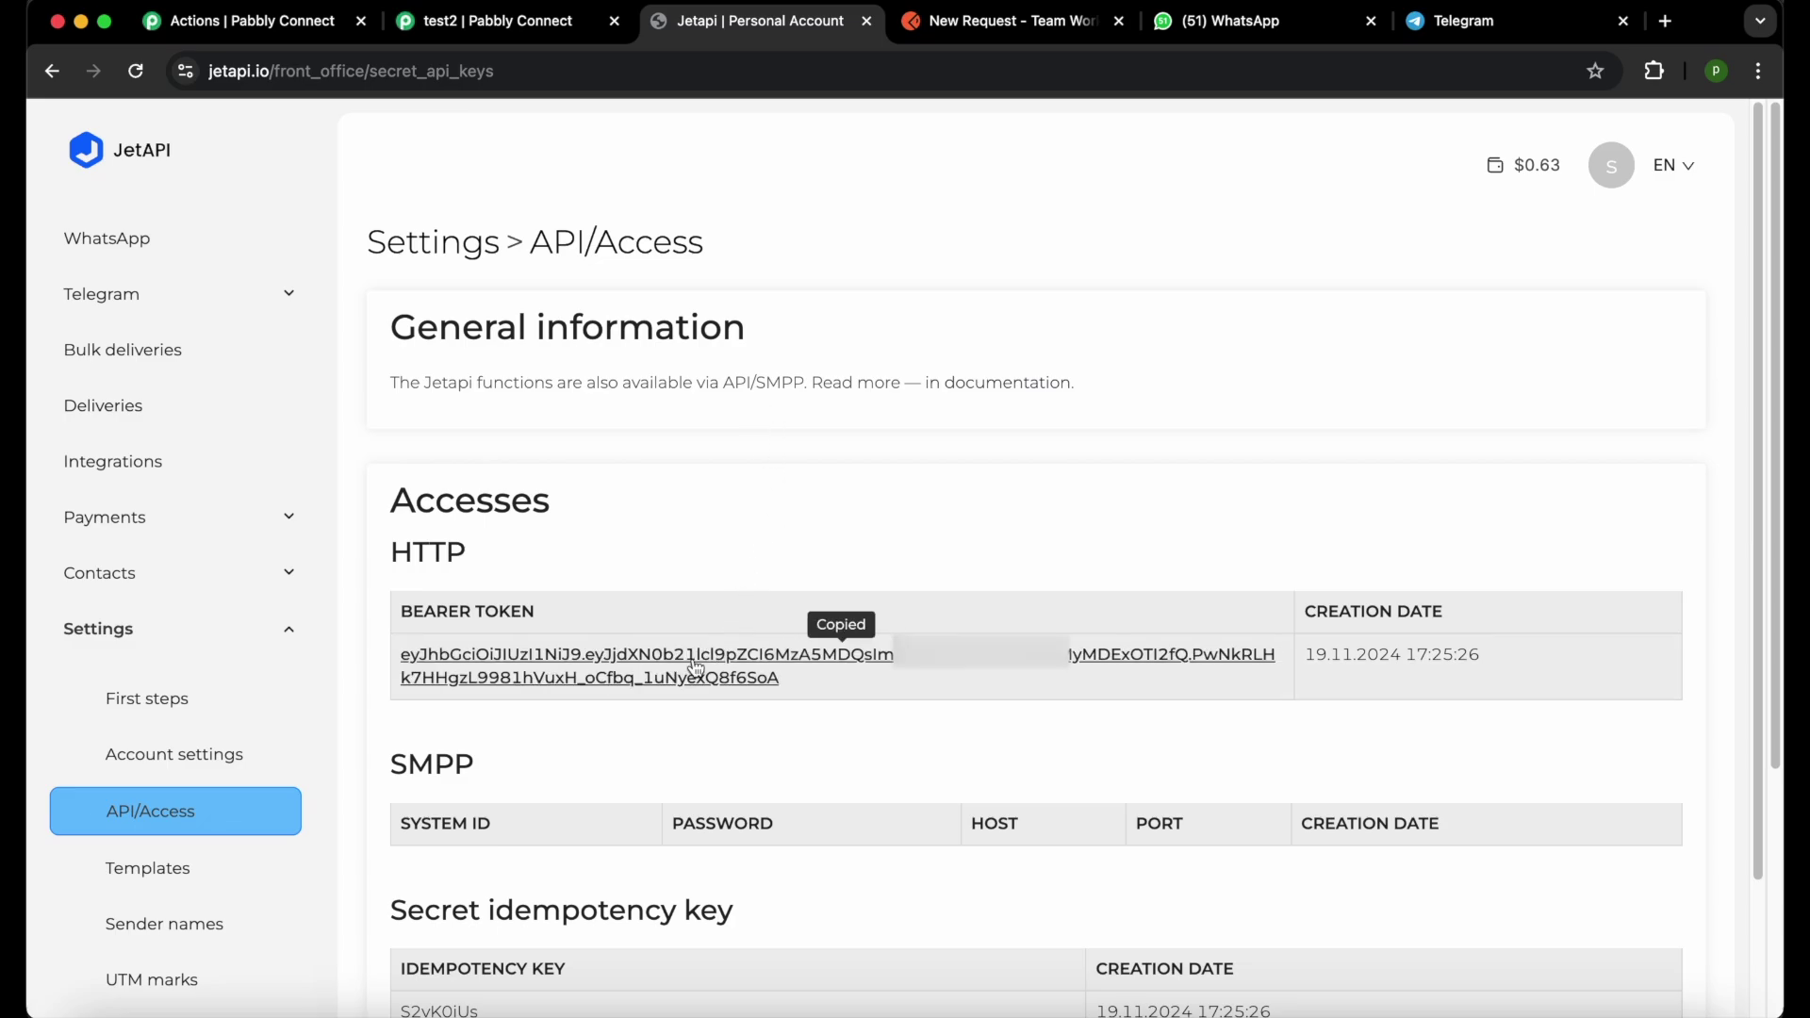
left_click(495, 23)
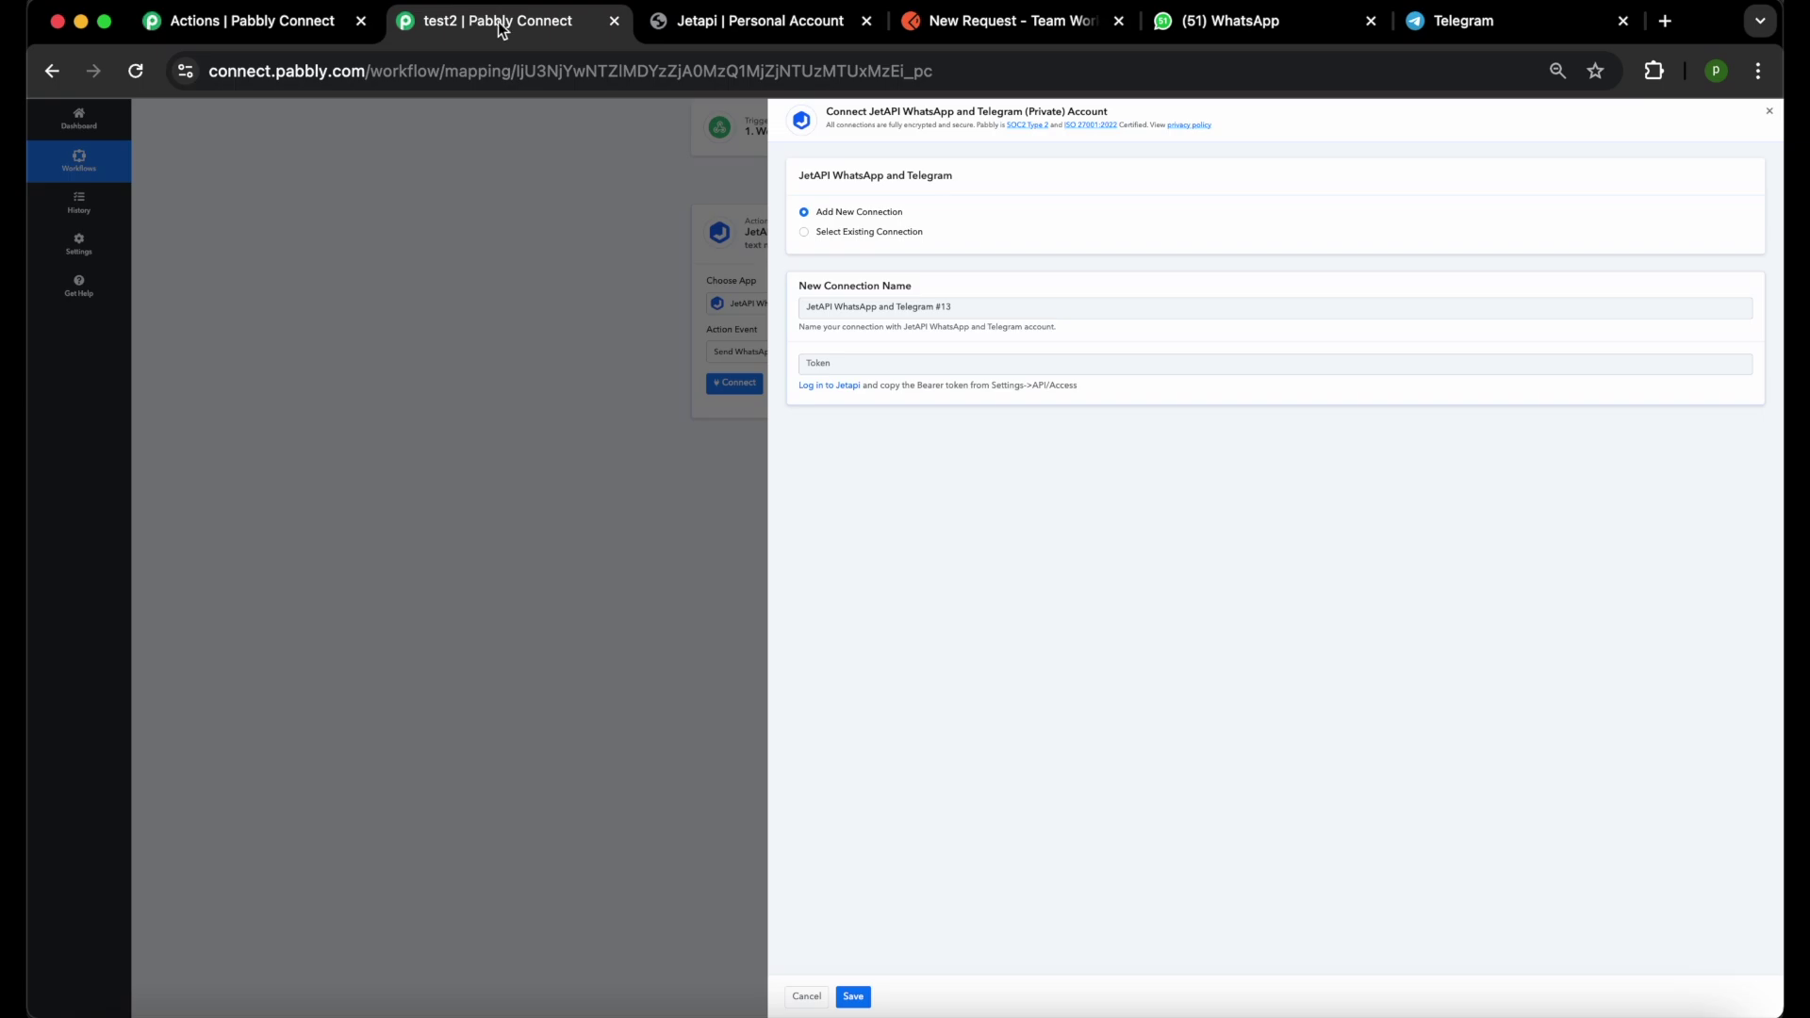
Paste the bearer token into the Token field and save the JetAPI connection.
left_click(833, 359)
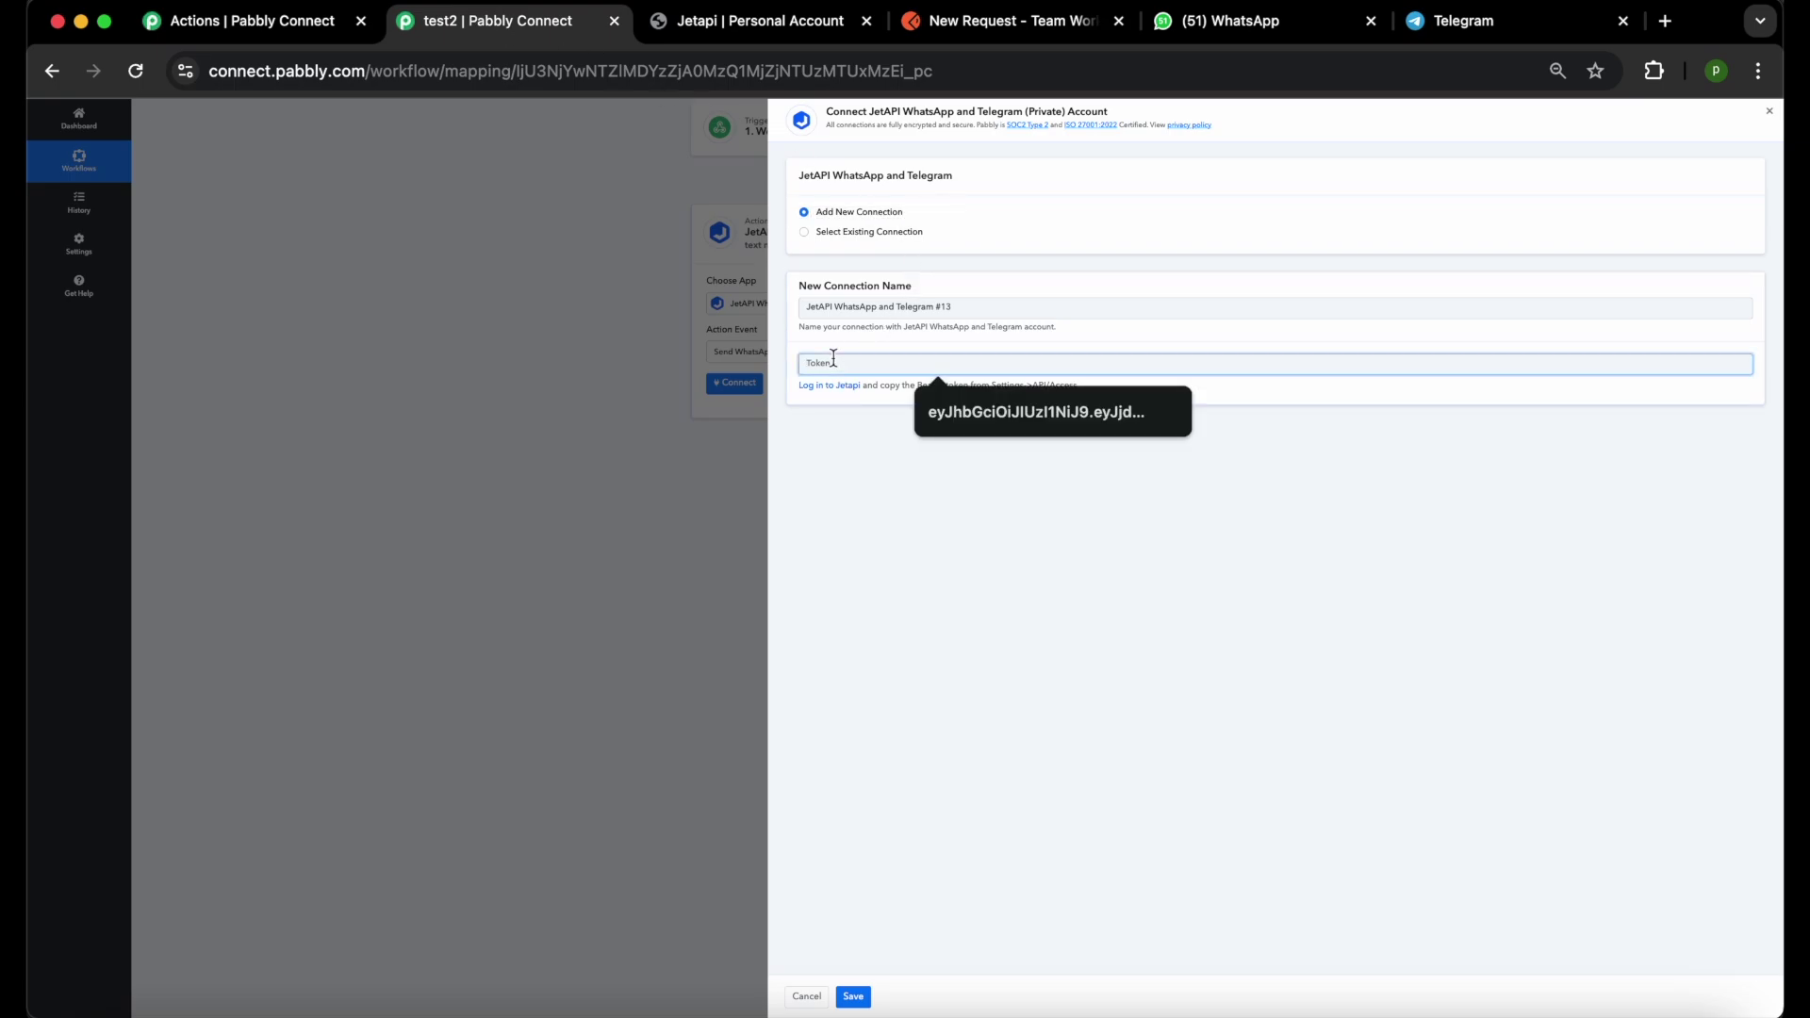
key("super+v")
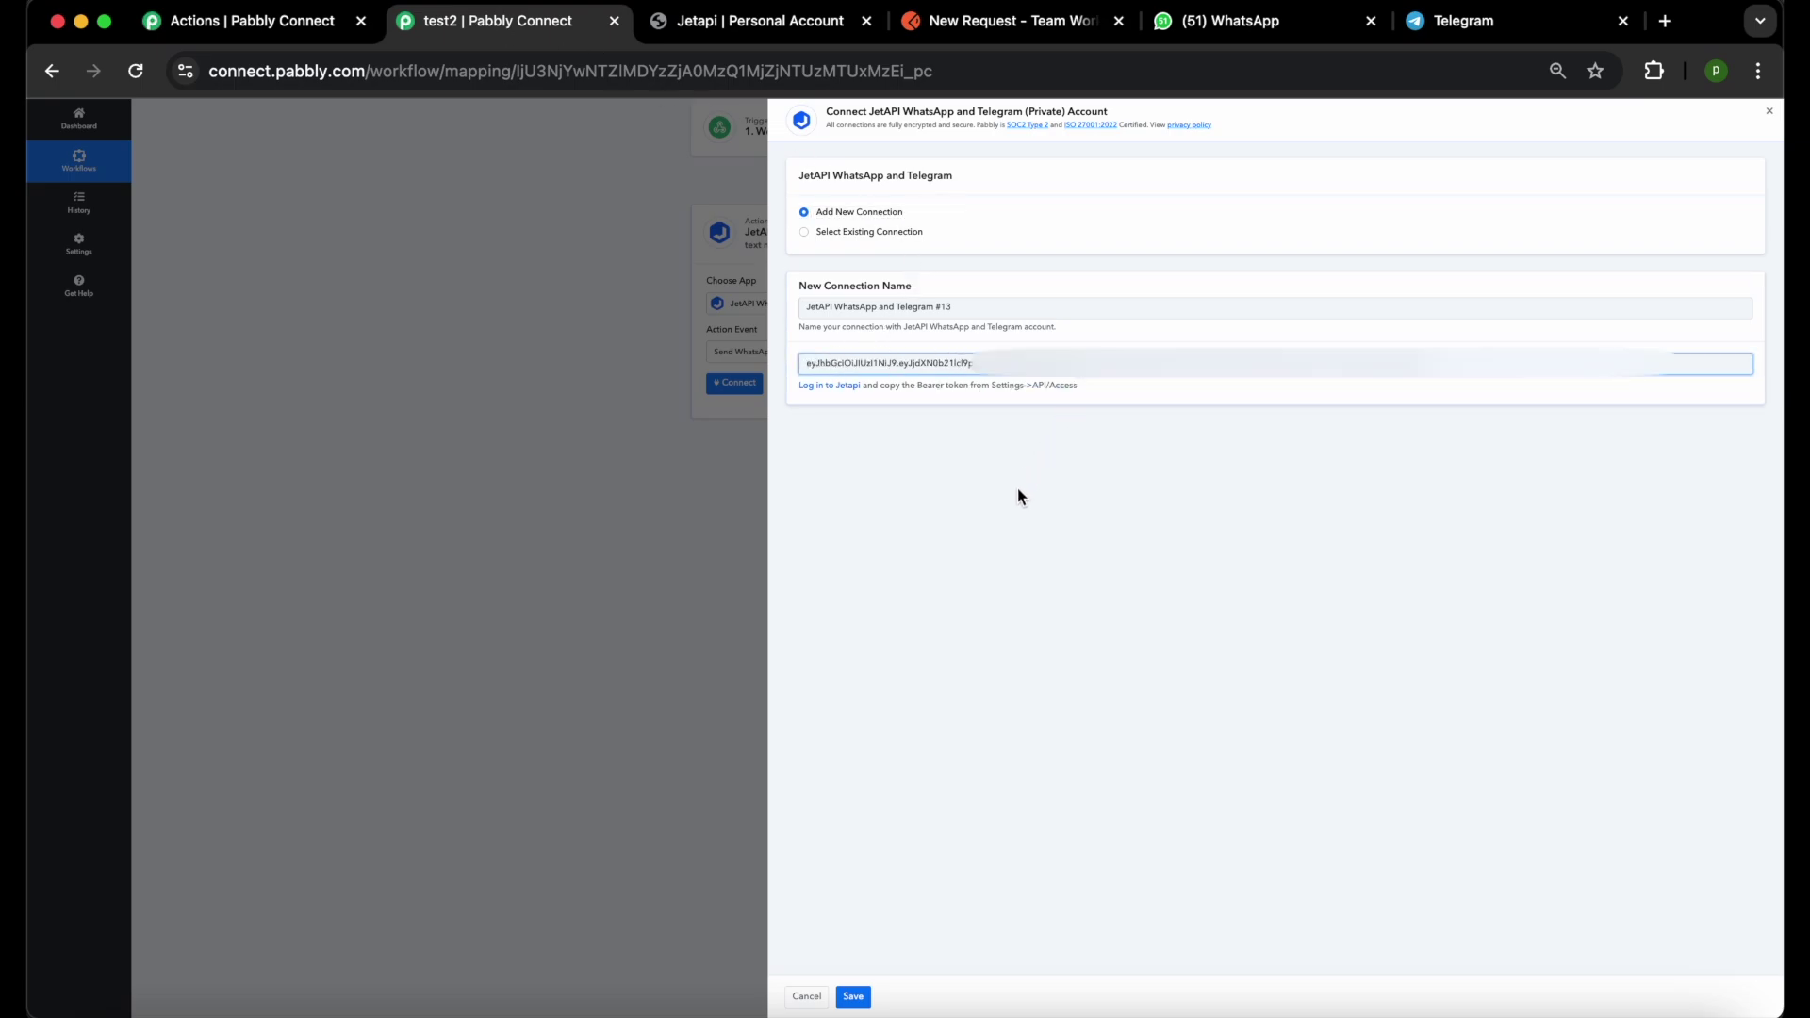
left_click(1011, 492)
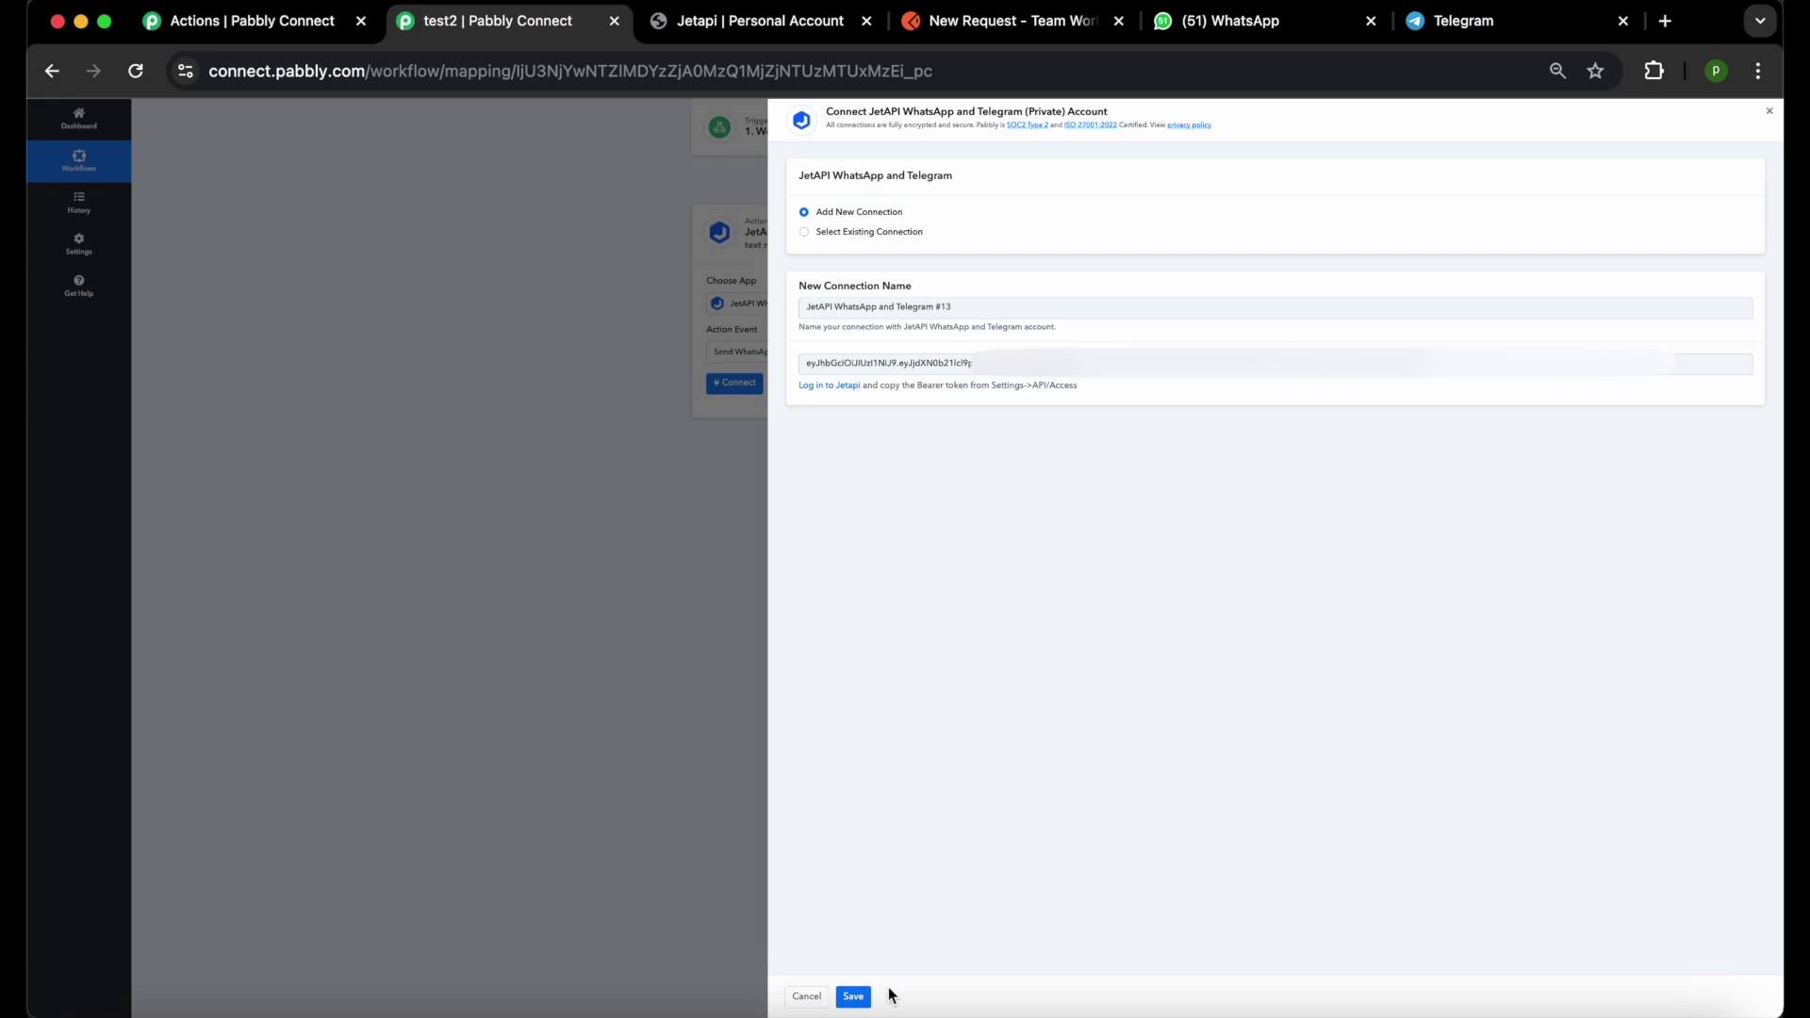
left_click(853, 996)
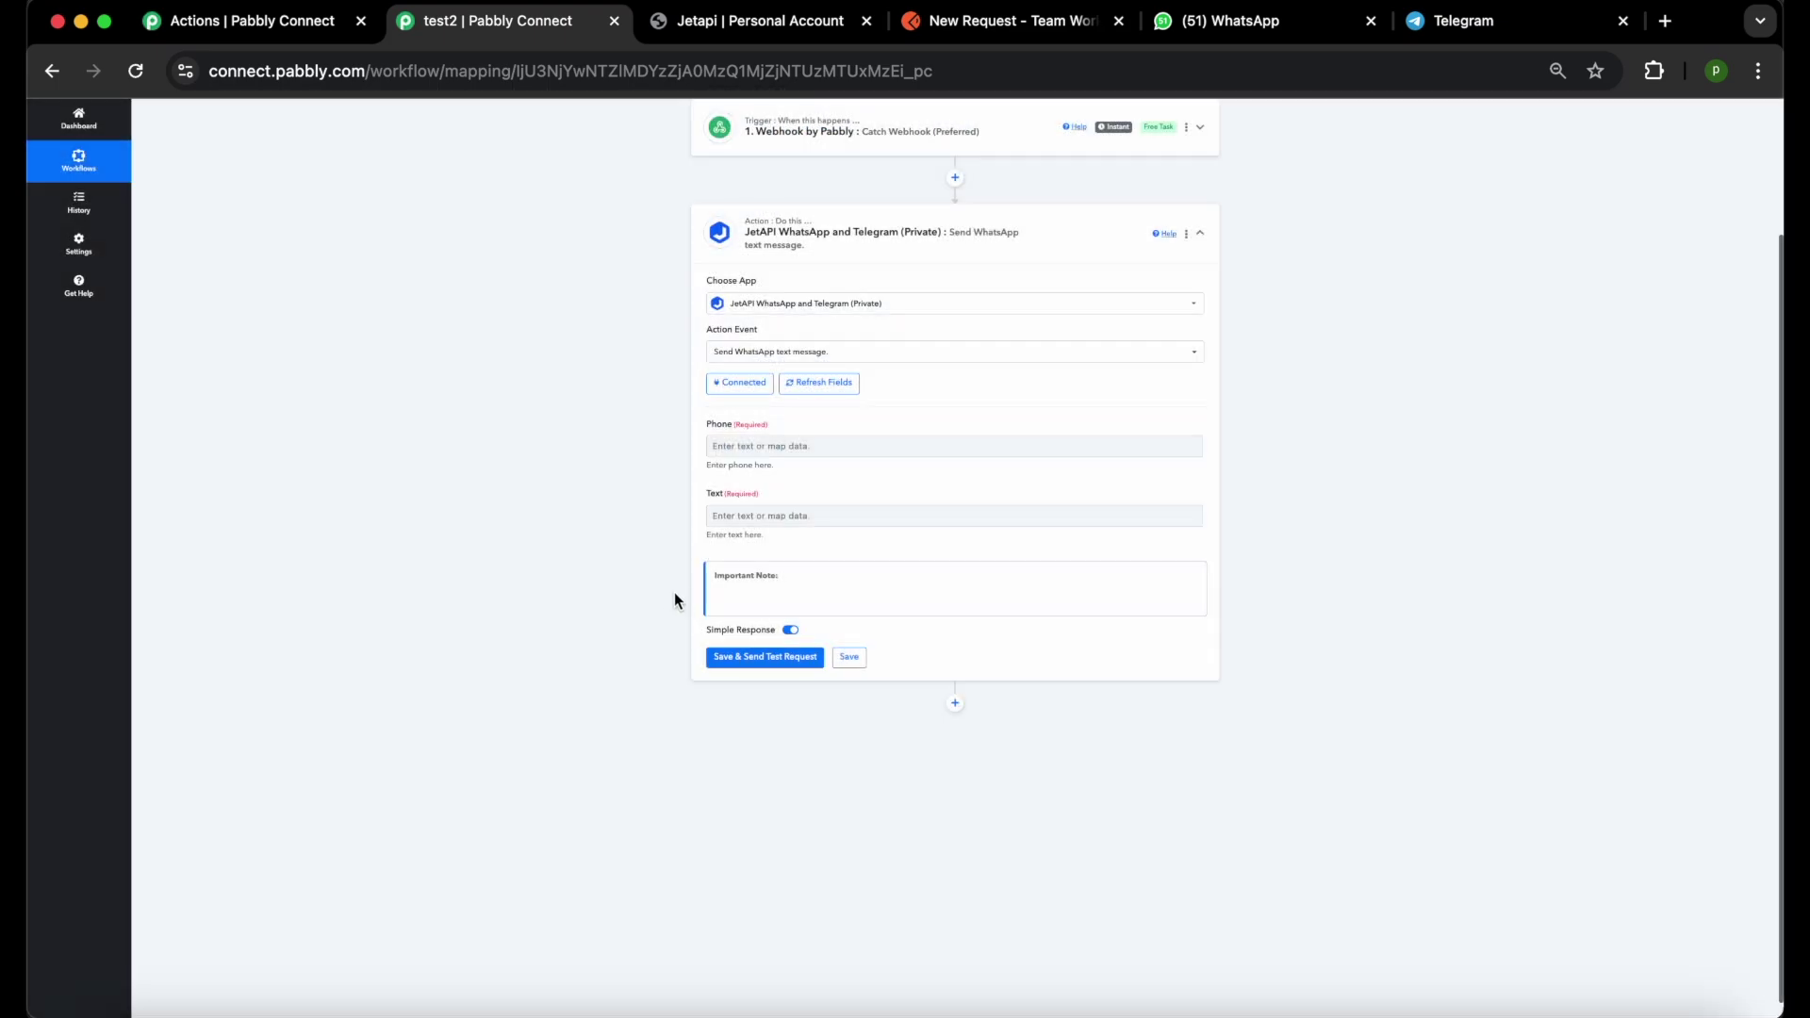
Enter the recipient's phone number and the text 'Test Pabbly Whatsapp text message'.
left_click(777, 447)
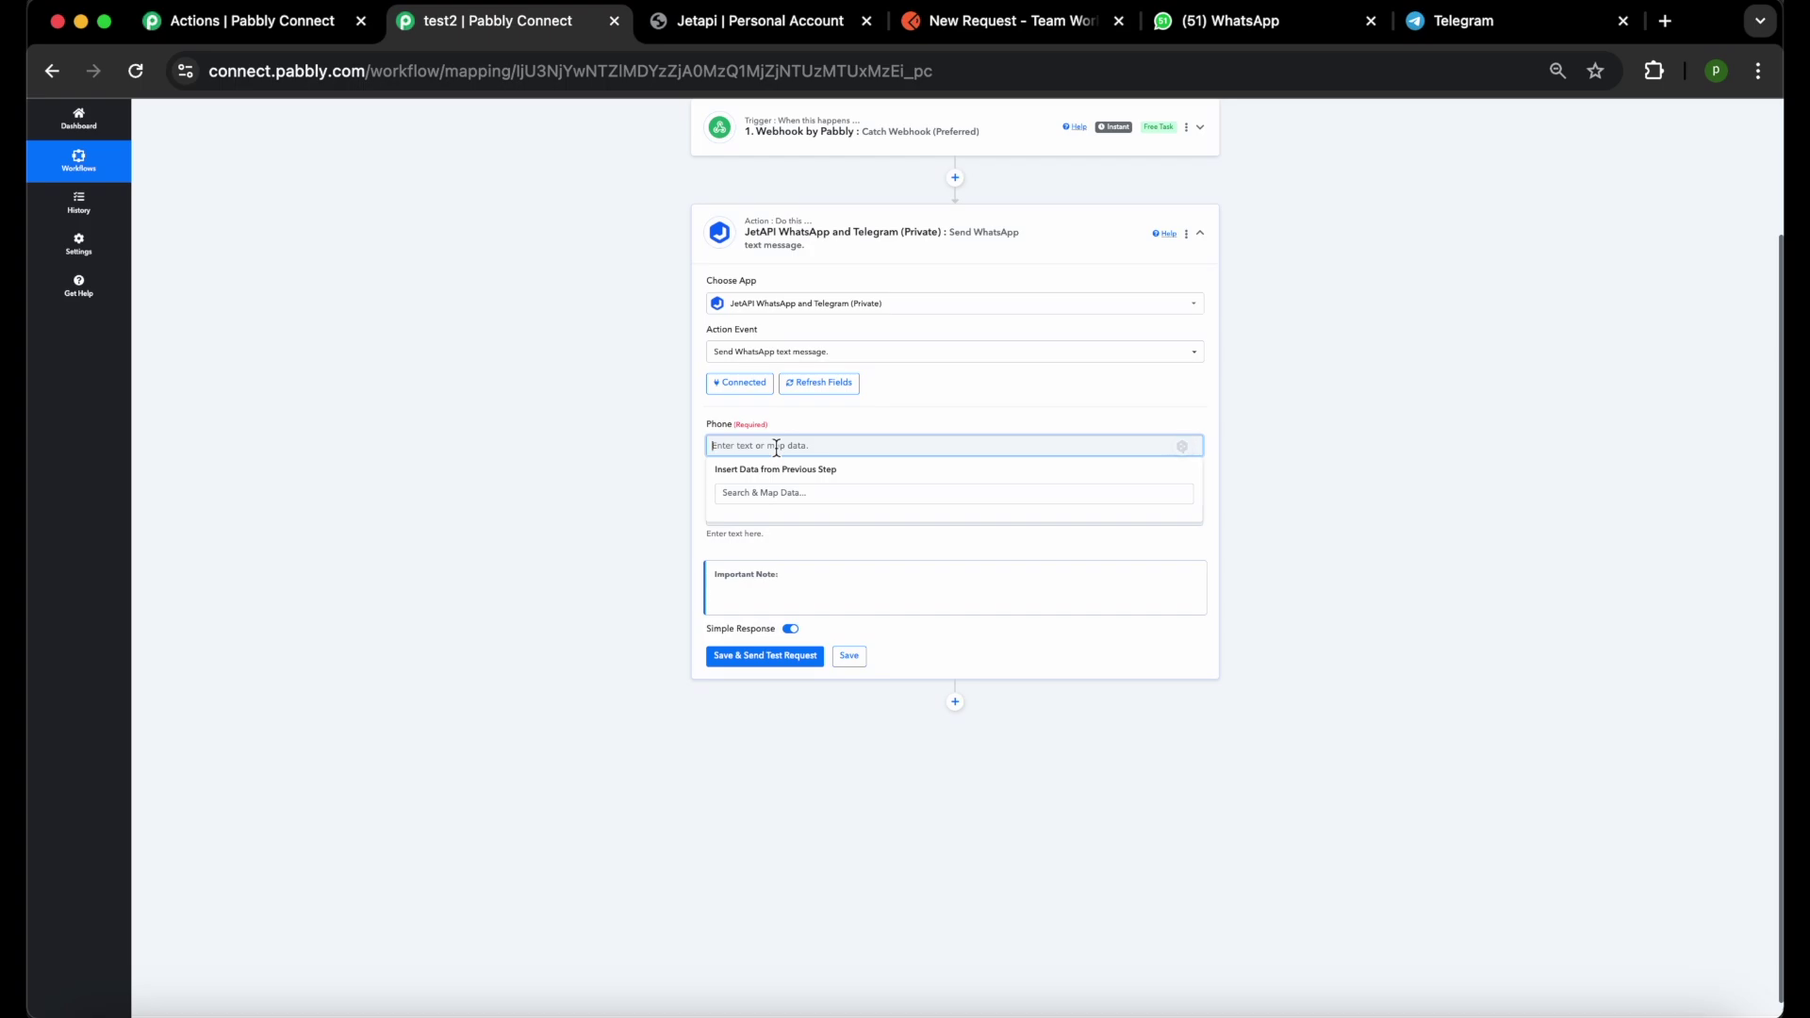
left_click(1009, 404)
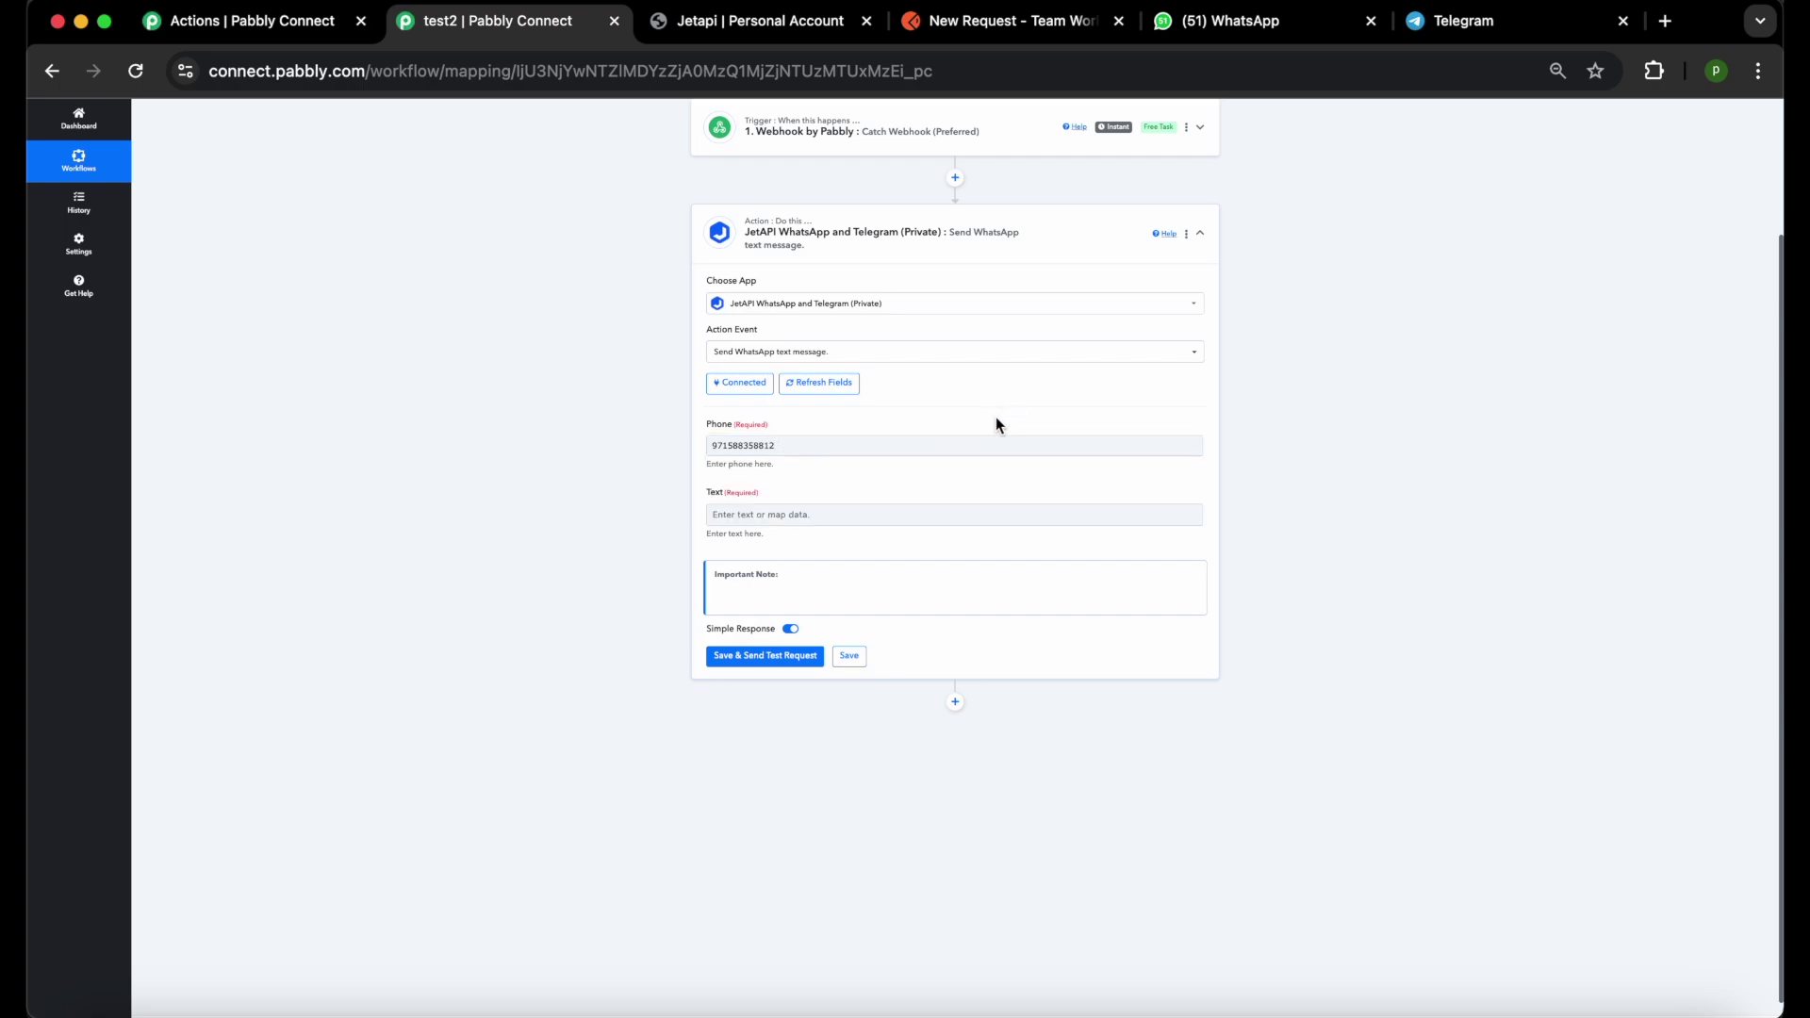
left_click(876, 510)
type("Tes")
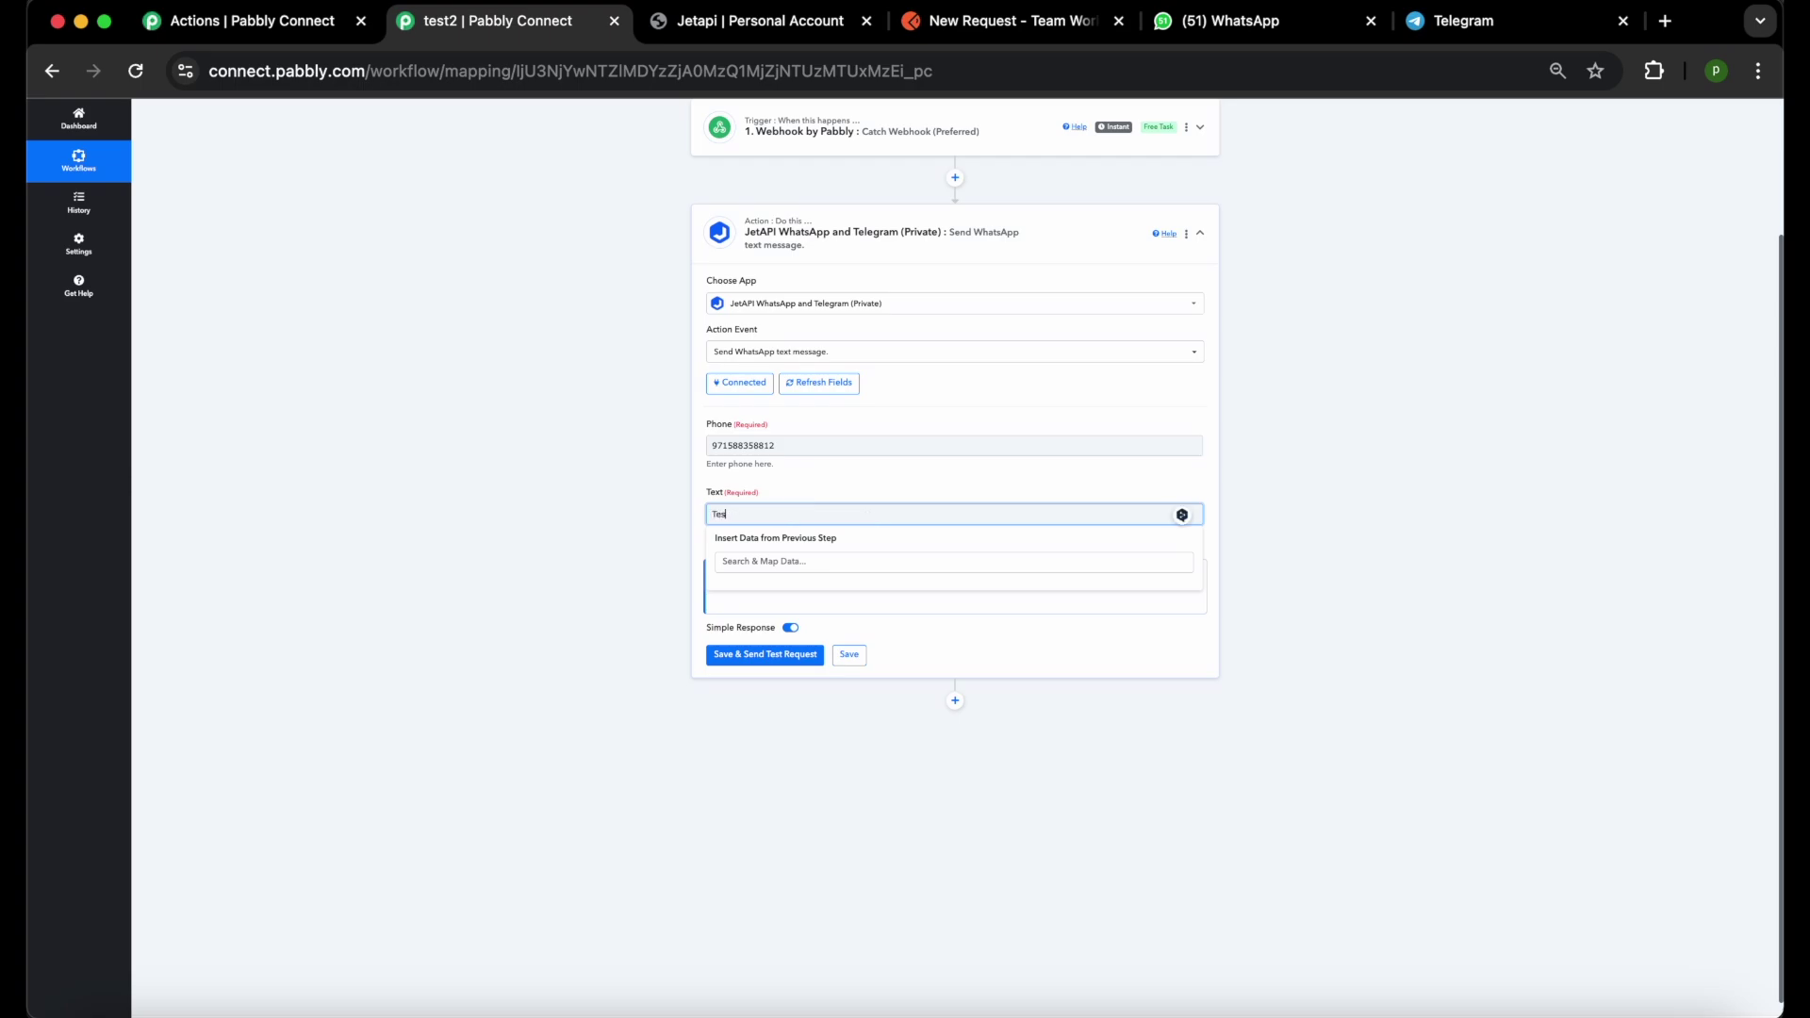
type("t Pabbly Whatsapp text message")
left_click(856, 478)
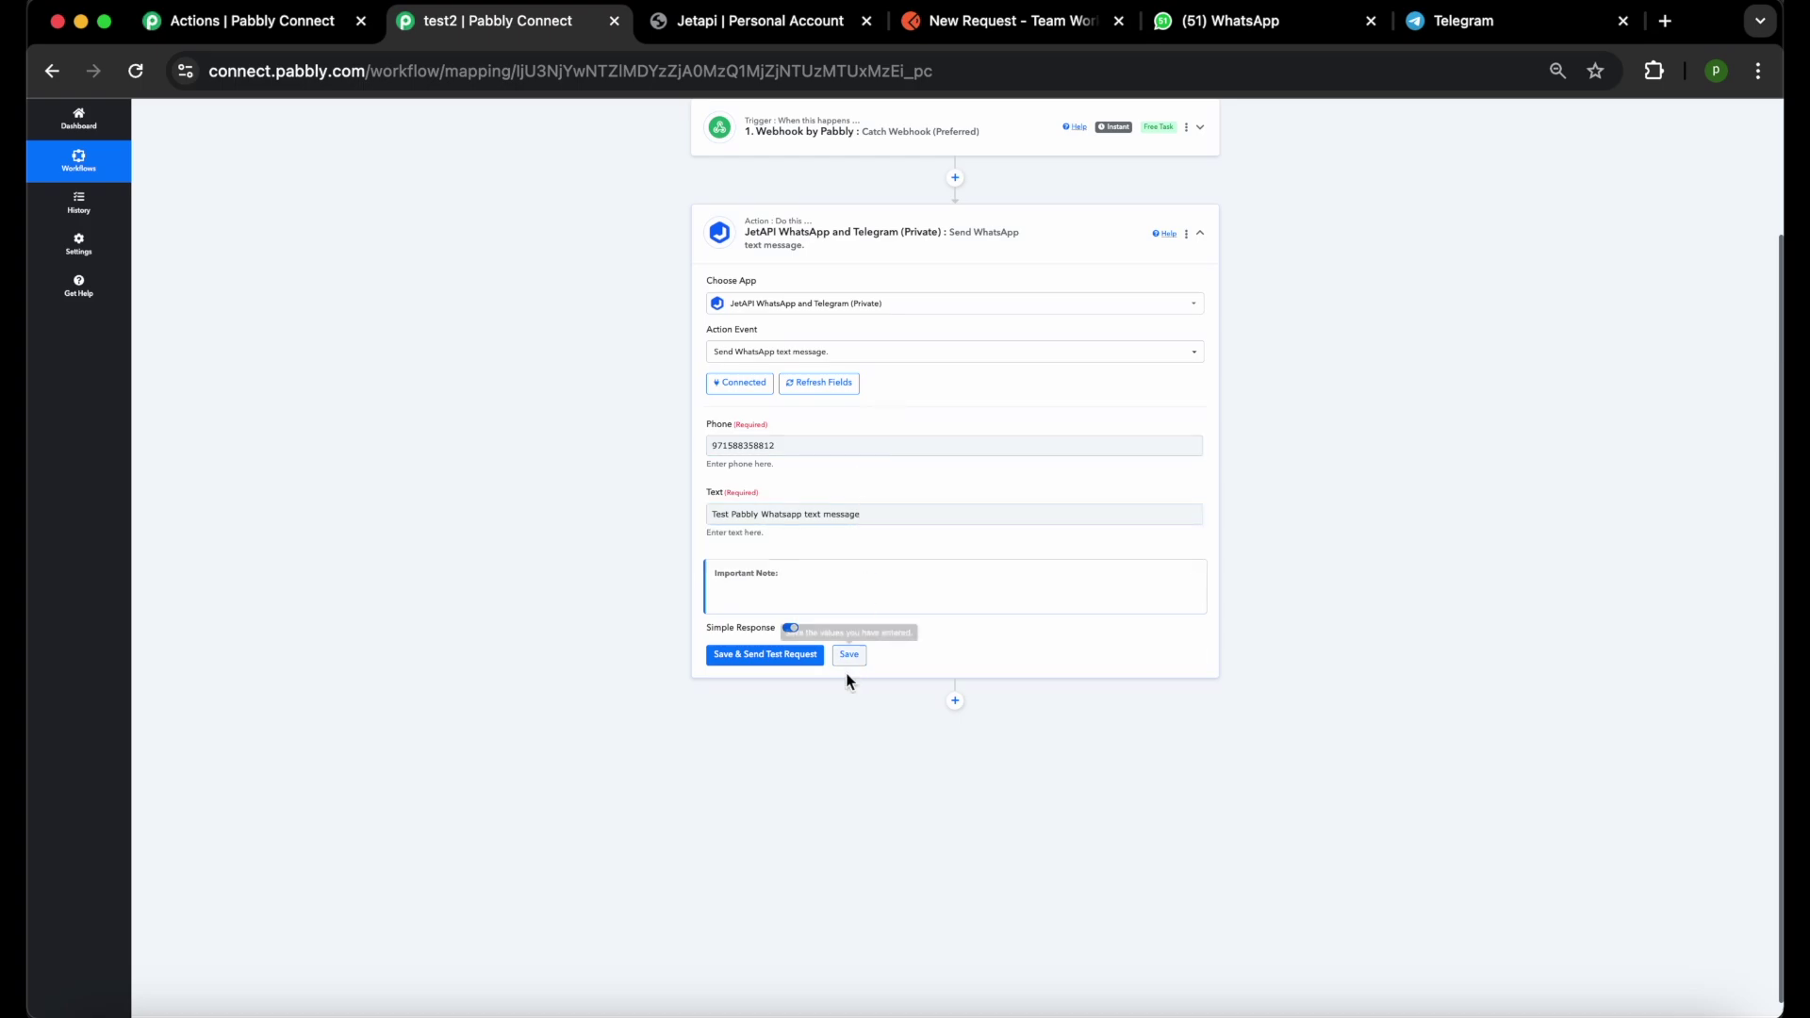
Save the step and send a test request, getting Meta Code 200 with status success.
left_click(755, 660)
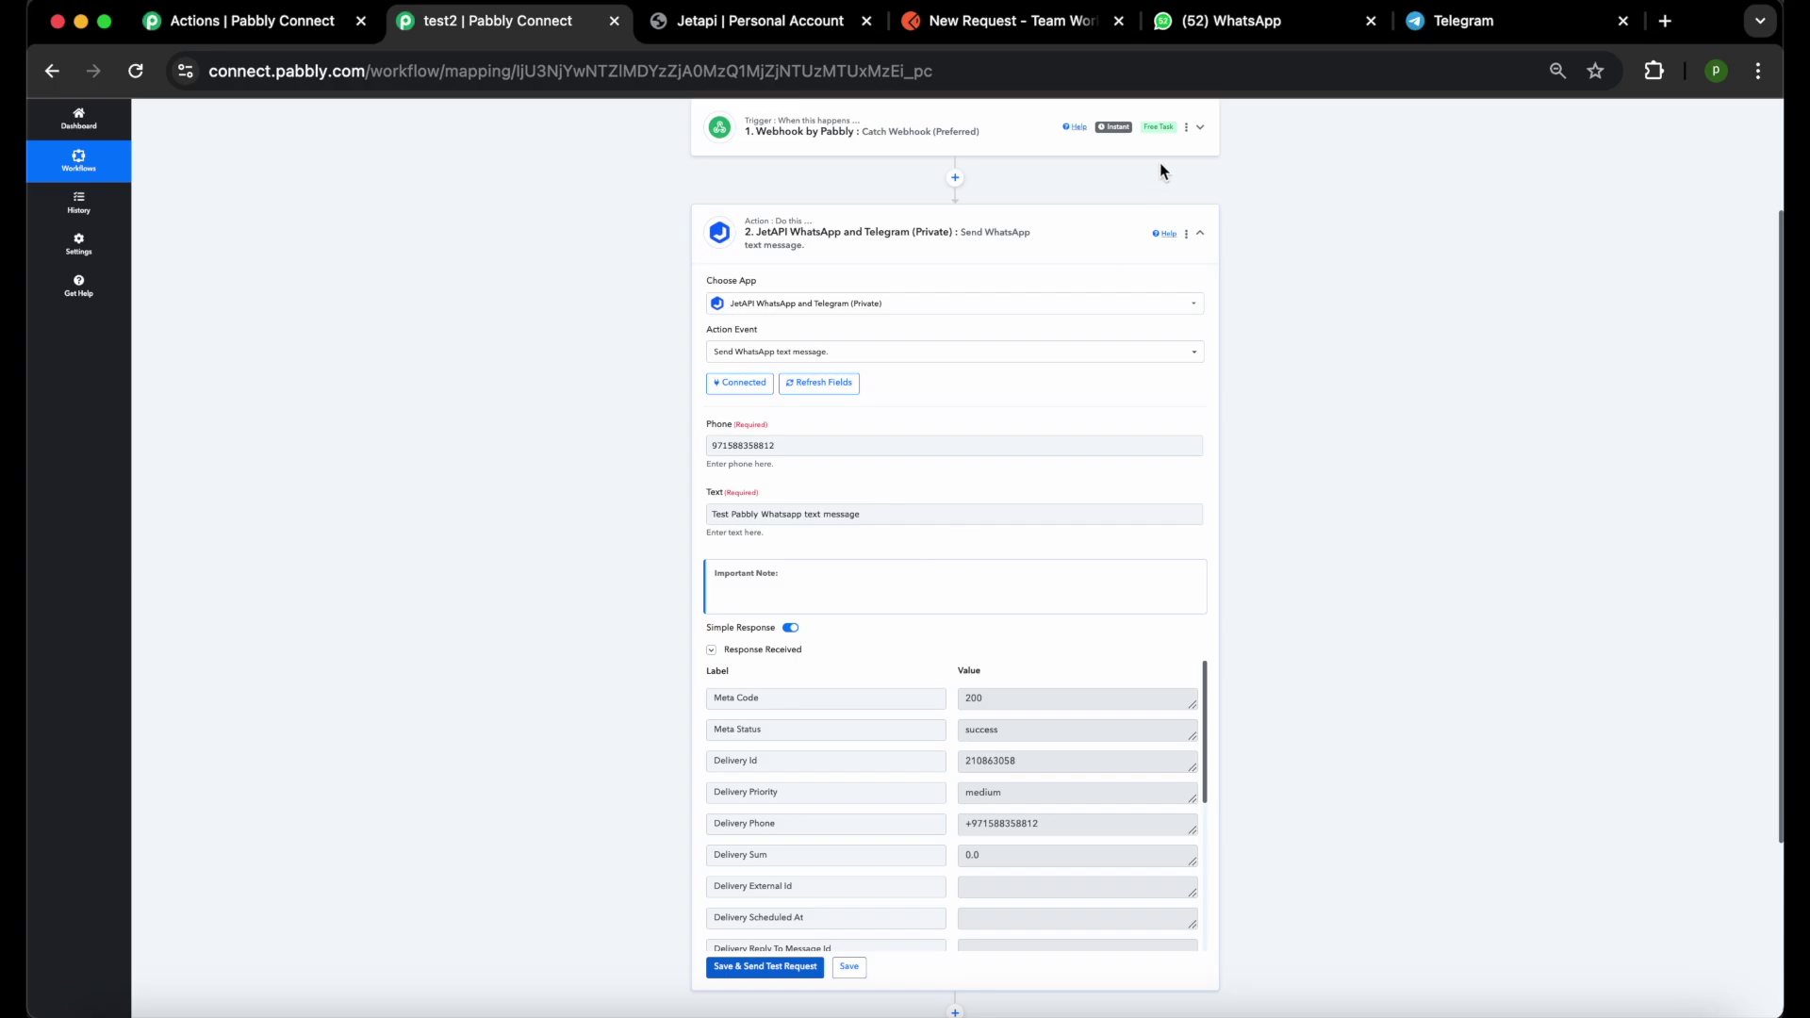
Check in WhatsApp Web that the Jetapi chat received 'Test Pabbly Whatsapp text message', then return to Pabbly.
left_click(1219, 23)
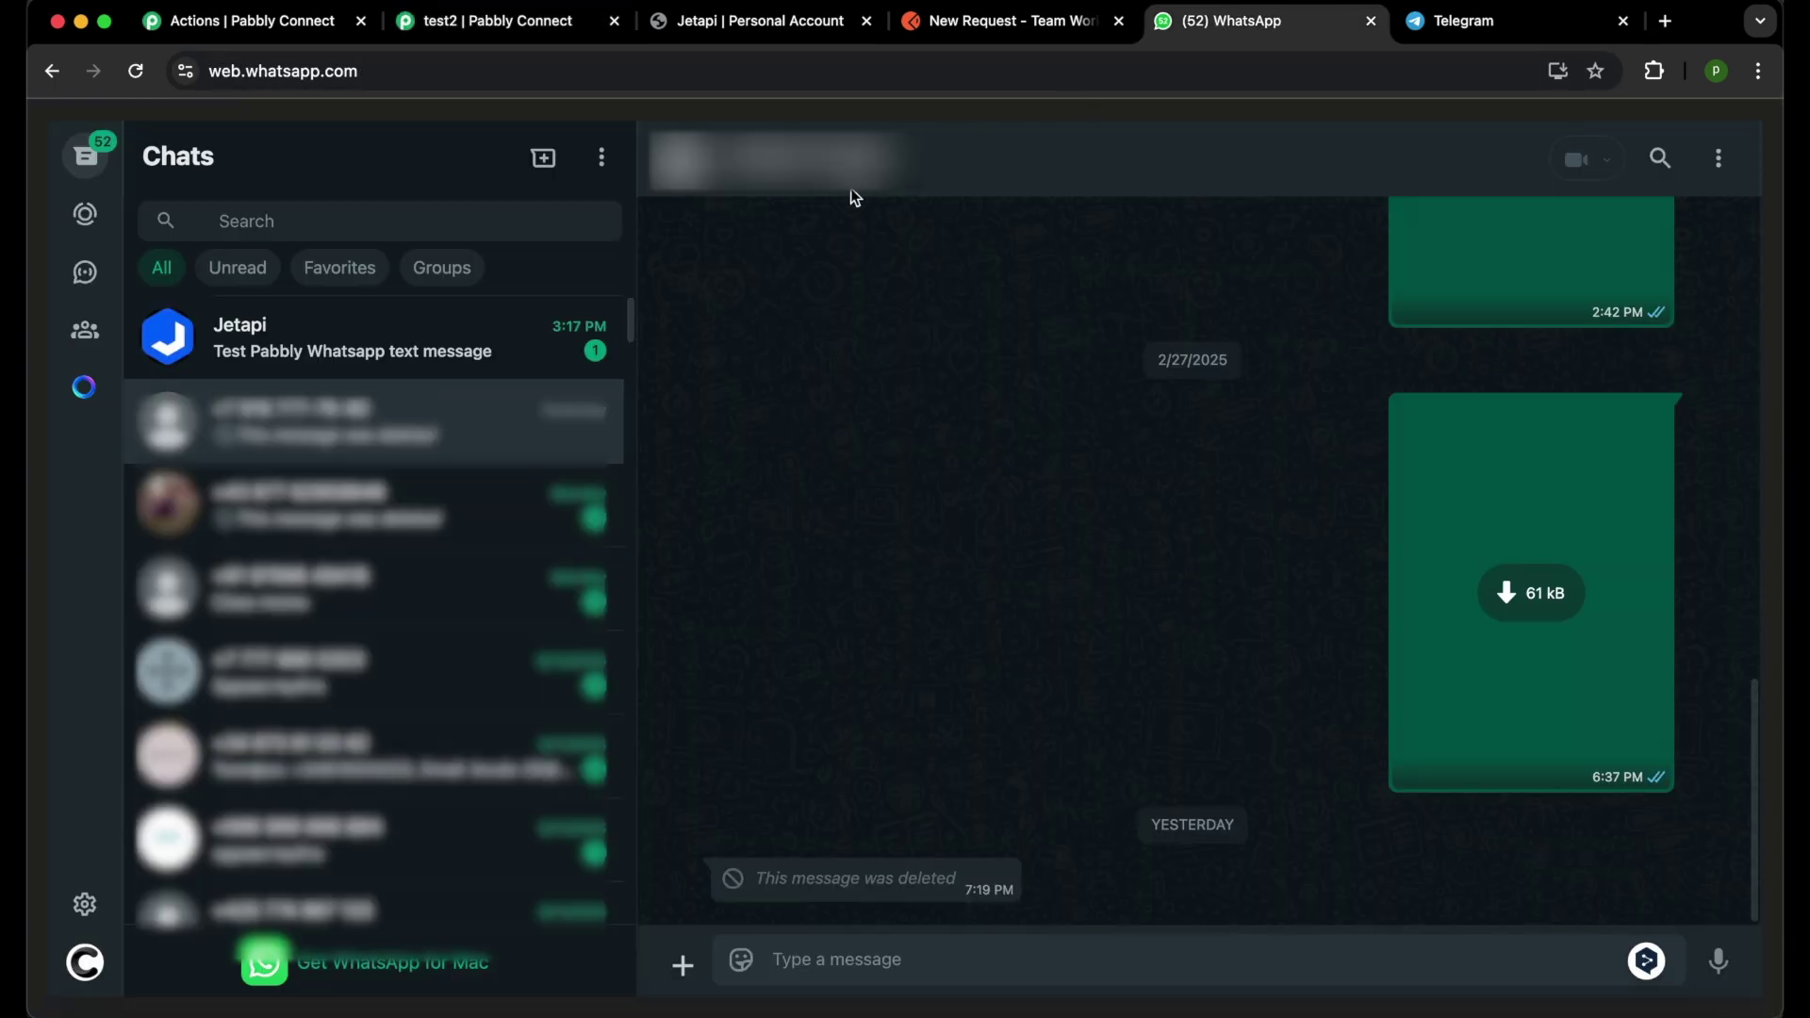
left_click(423, 368)
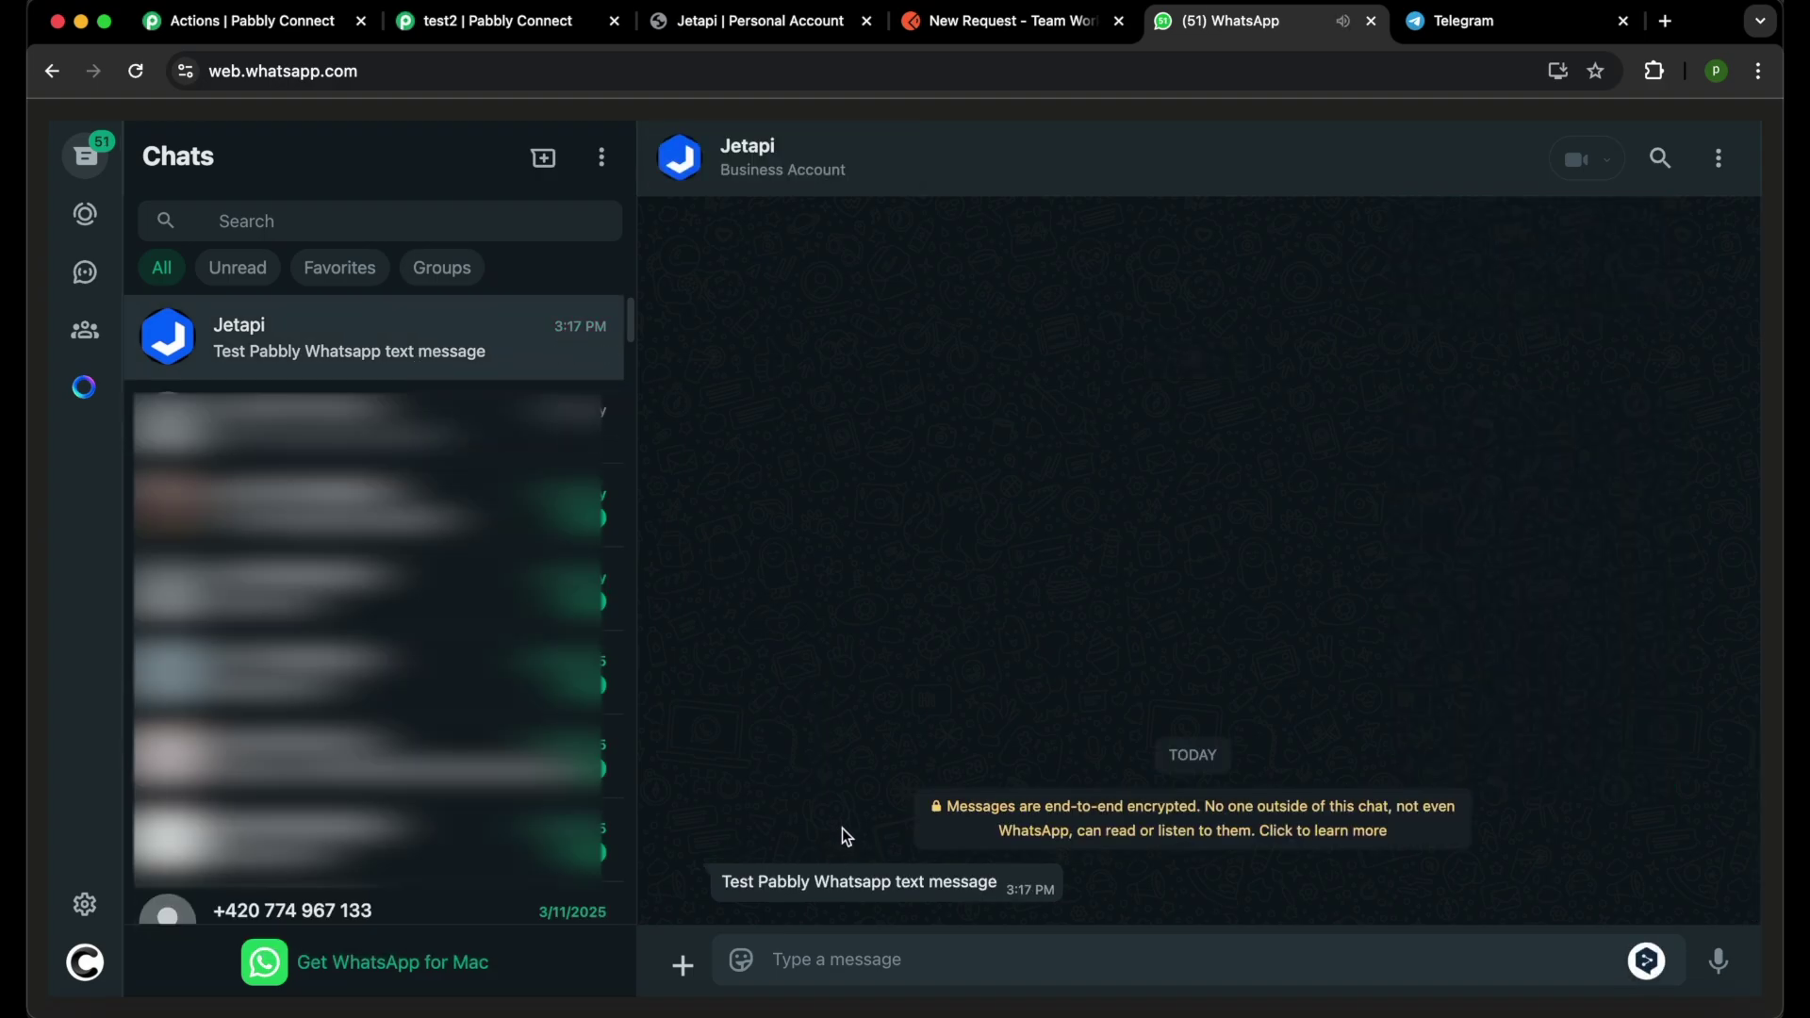
left_click(505, 25)
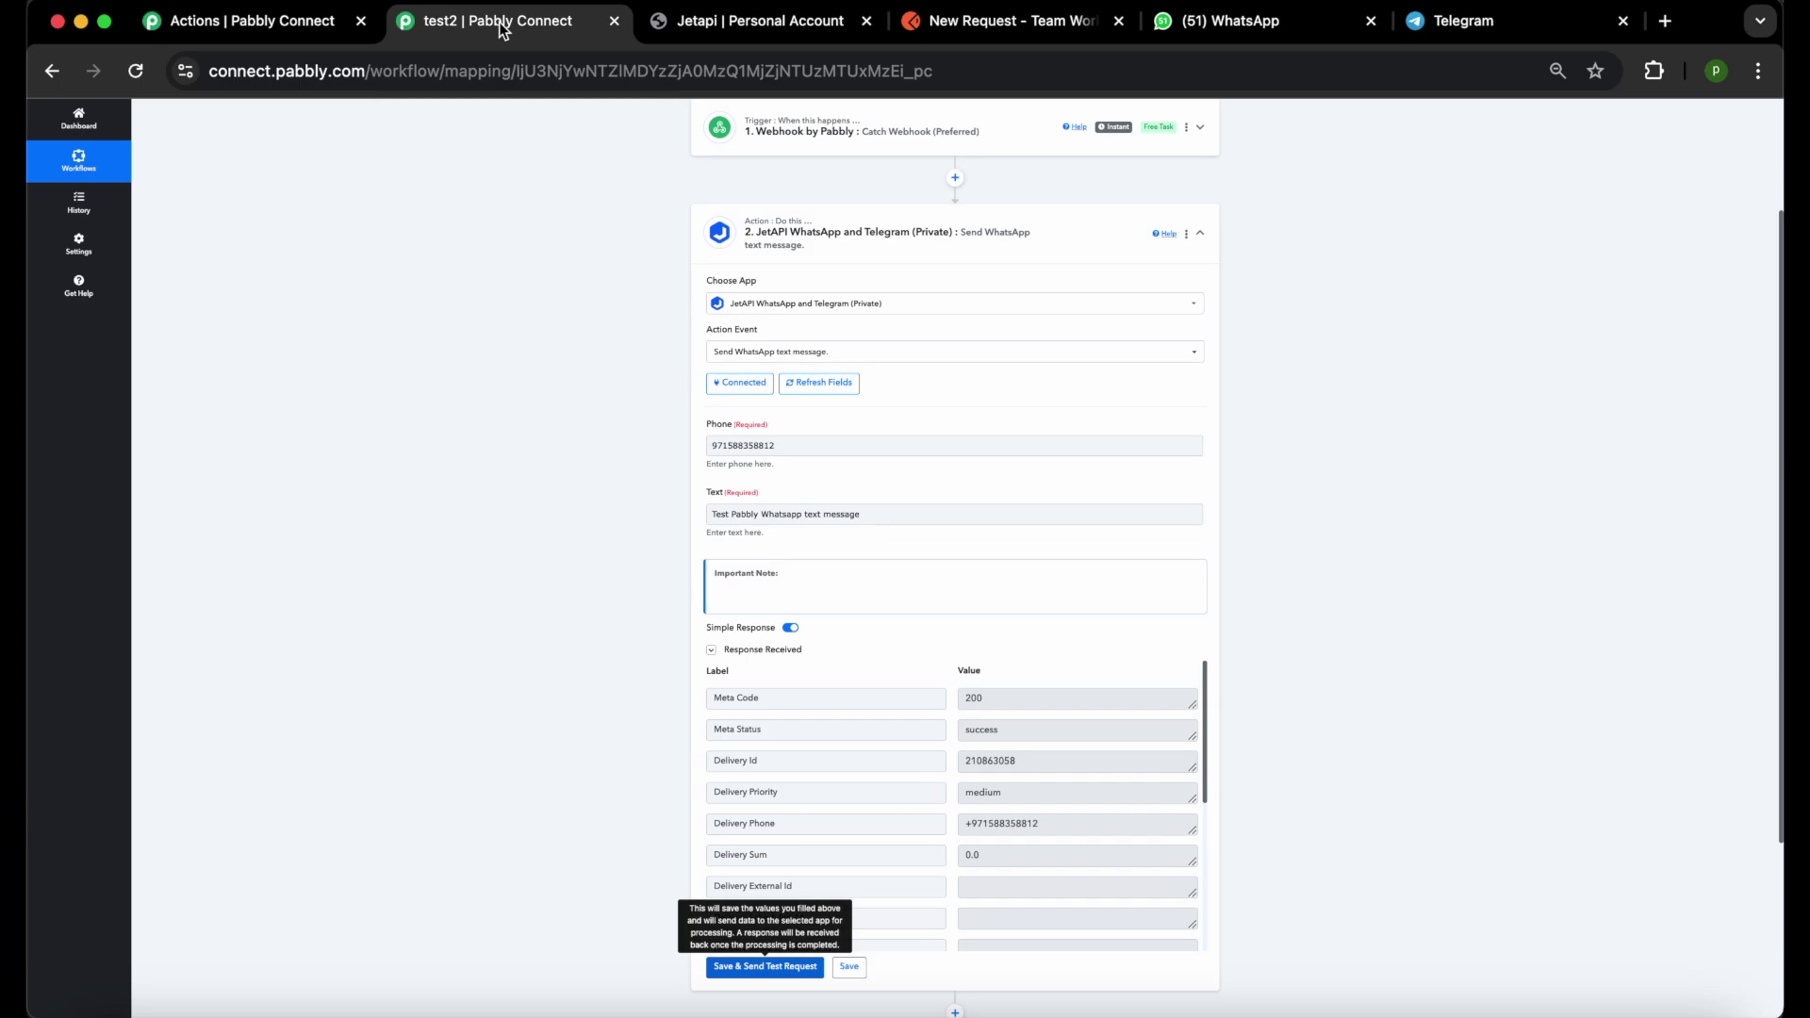
Switch the action event to Send Telegram Personal text message by phone number and keep the existing connection.
left_click(888, 358)
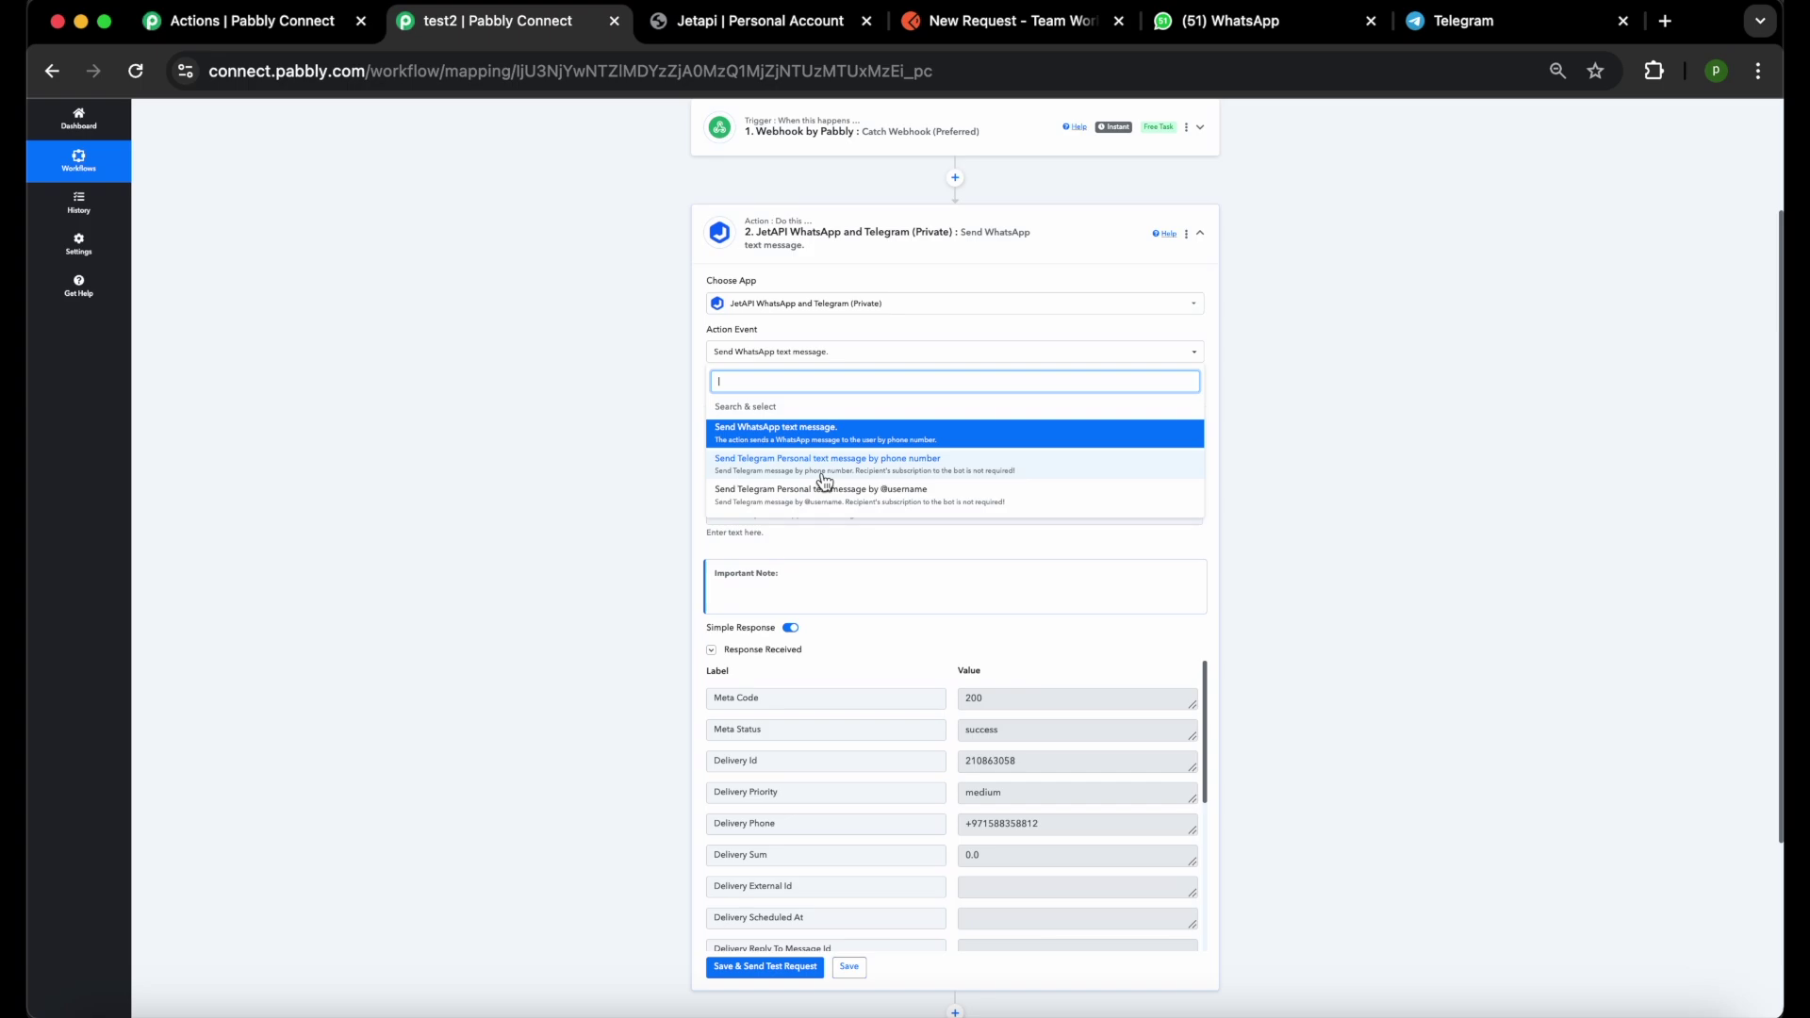
left_click(823, 468)
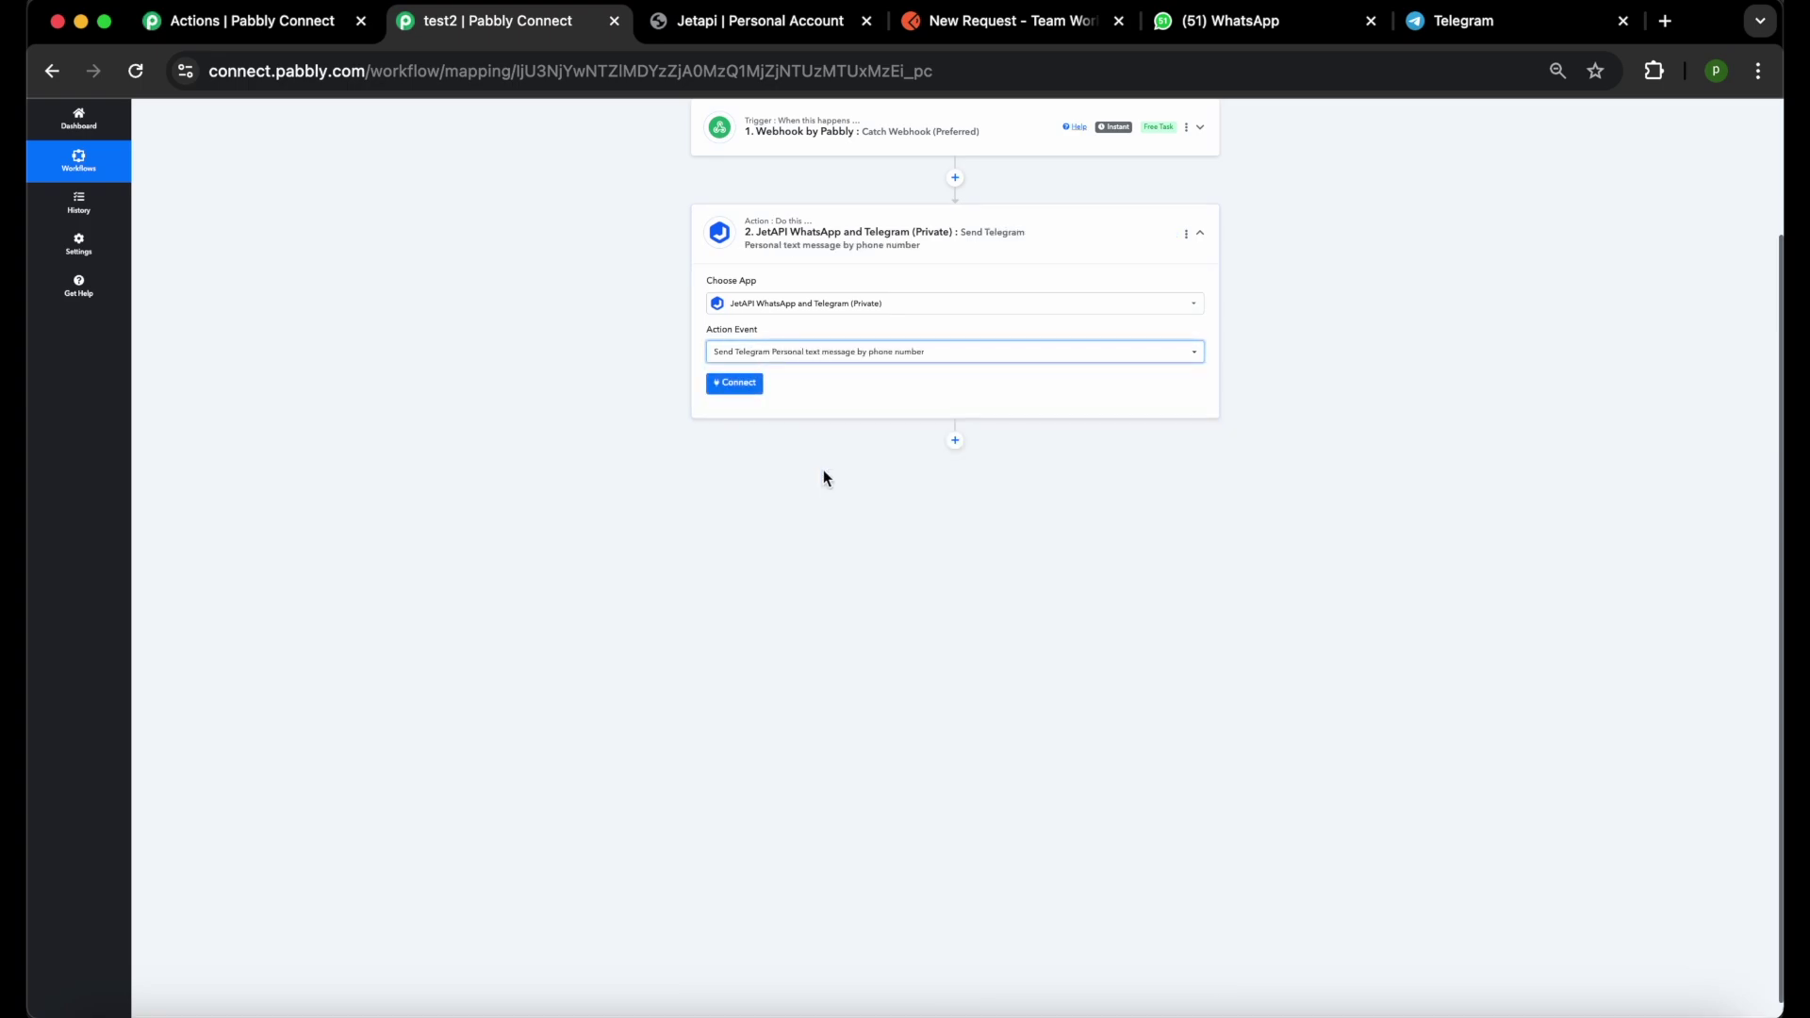
left_click(740, 392)
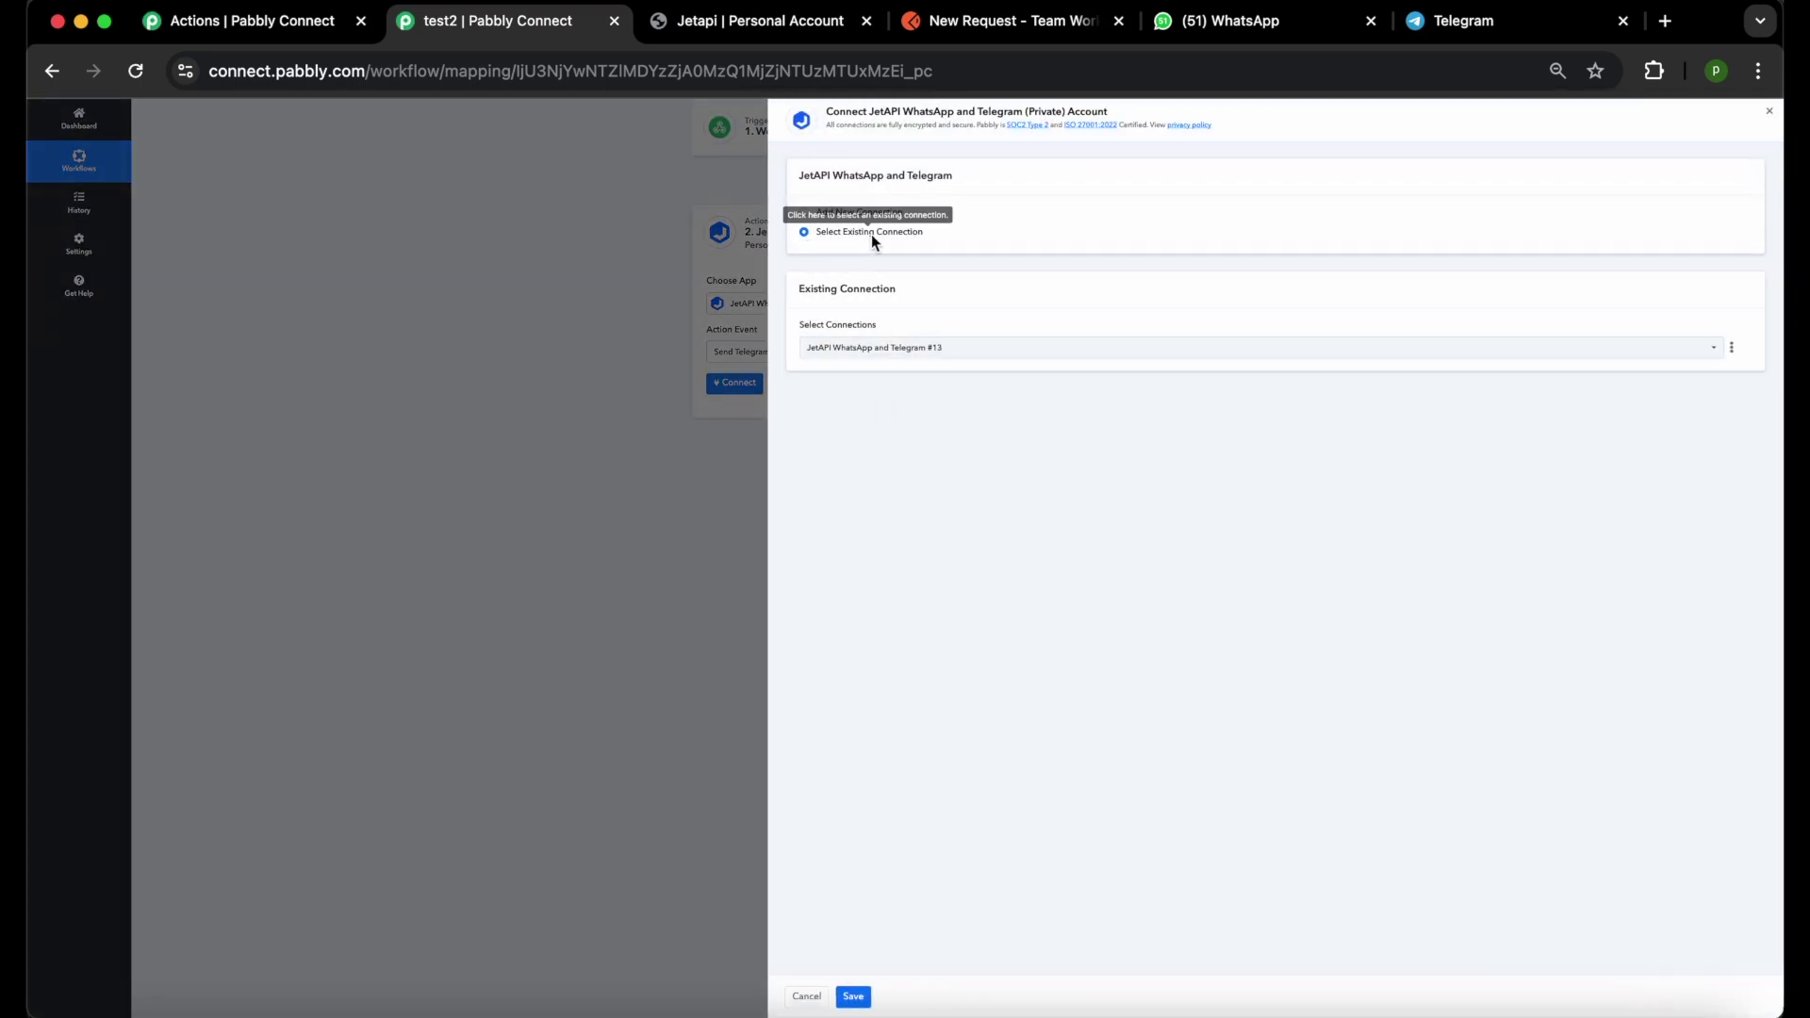
left_click(854, 997)
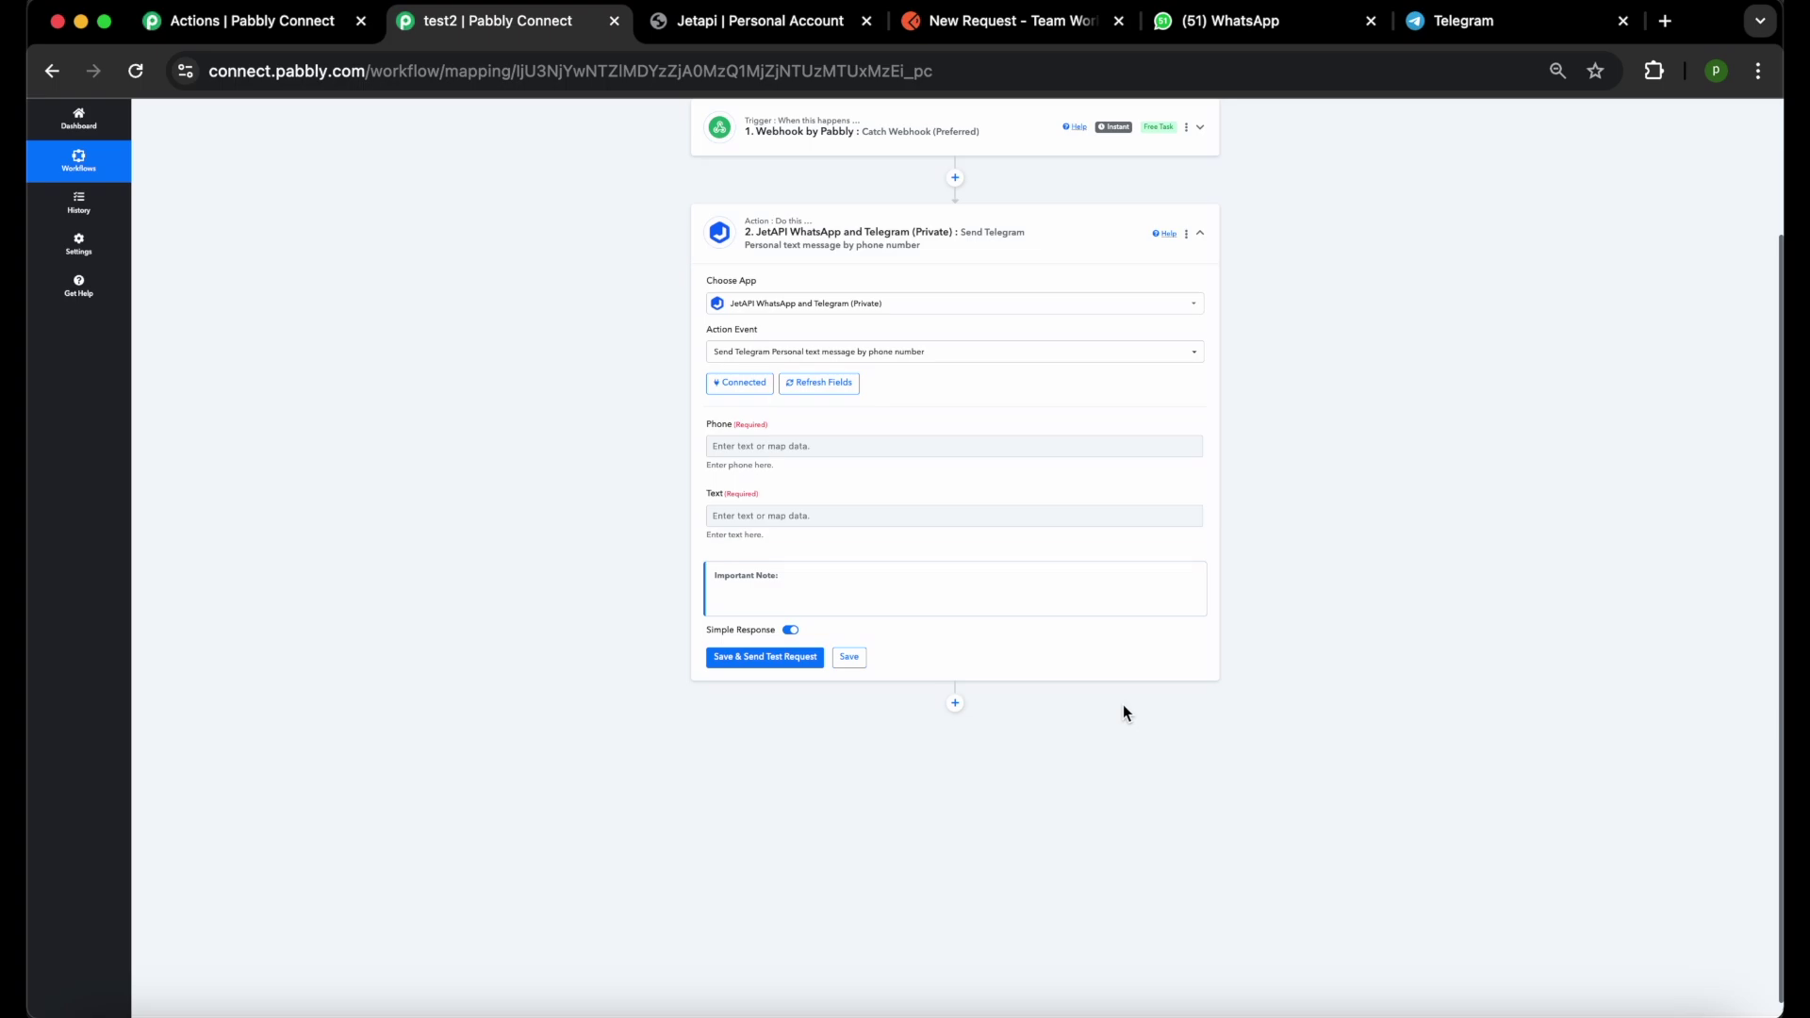
Enter the recipient's phone and text 'Test Pabbly Telegram text message by phone number', then send a test.
left_click(890, 447)
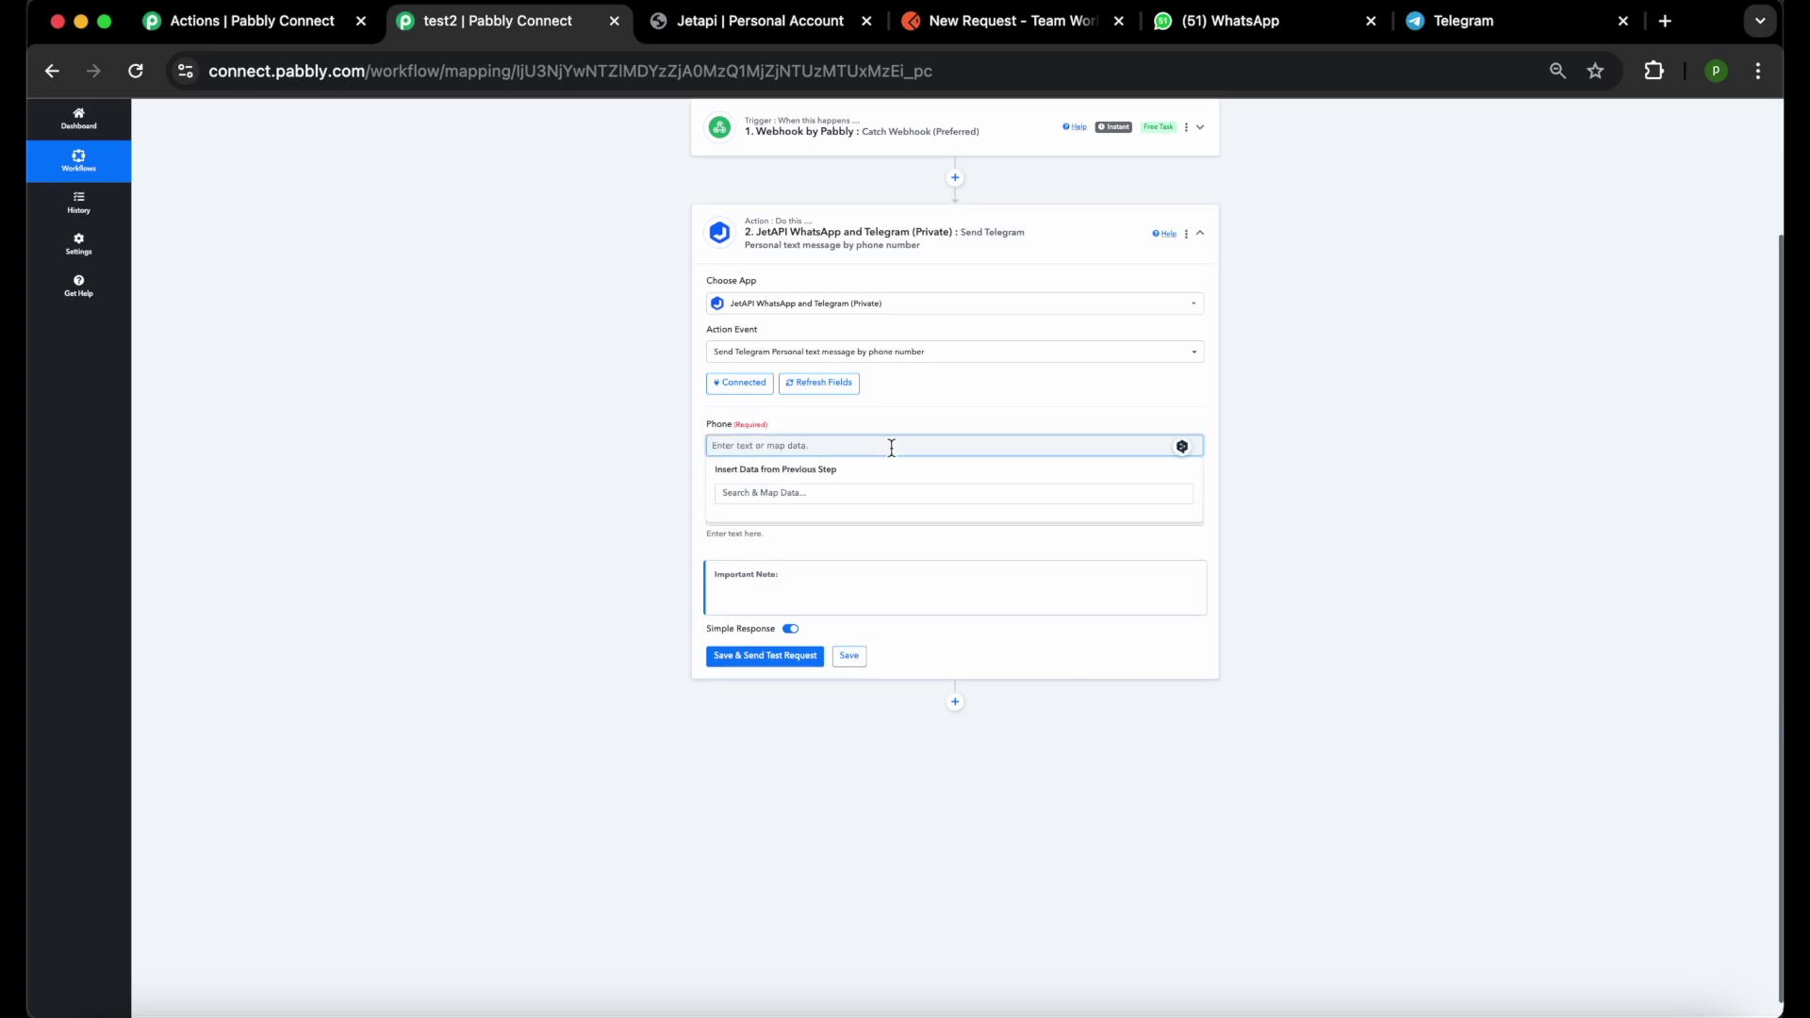
left_click(705, 470)
left_click(734, 514)
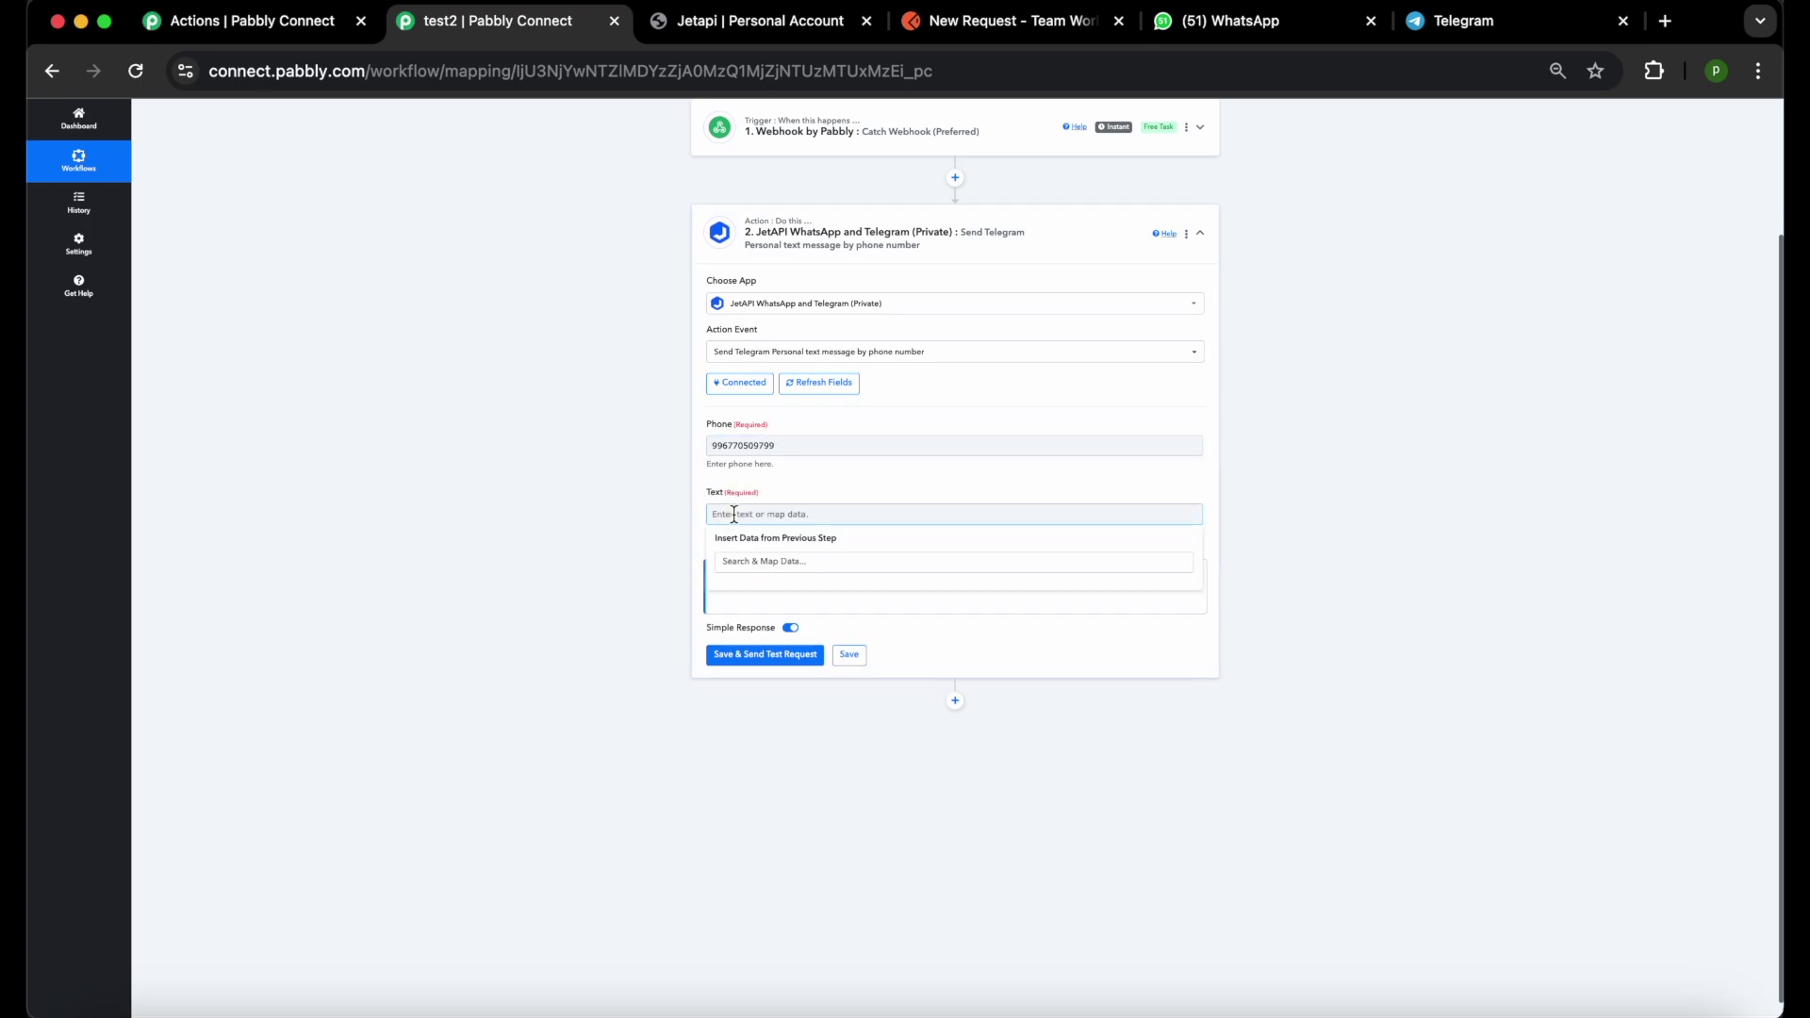
type("Test ")
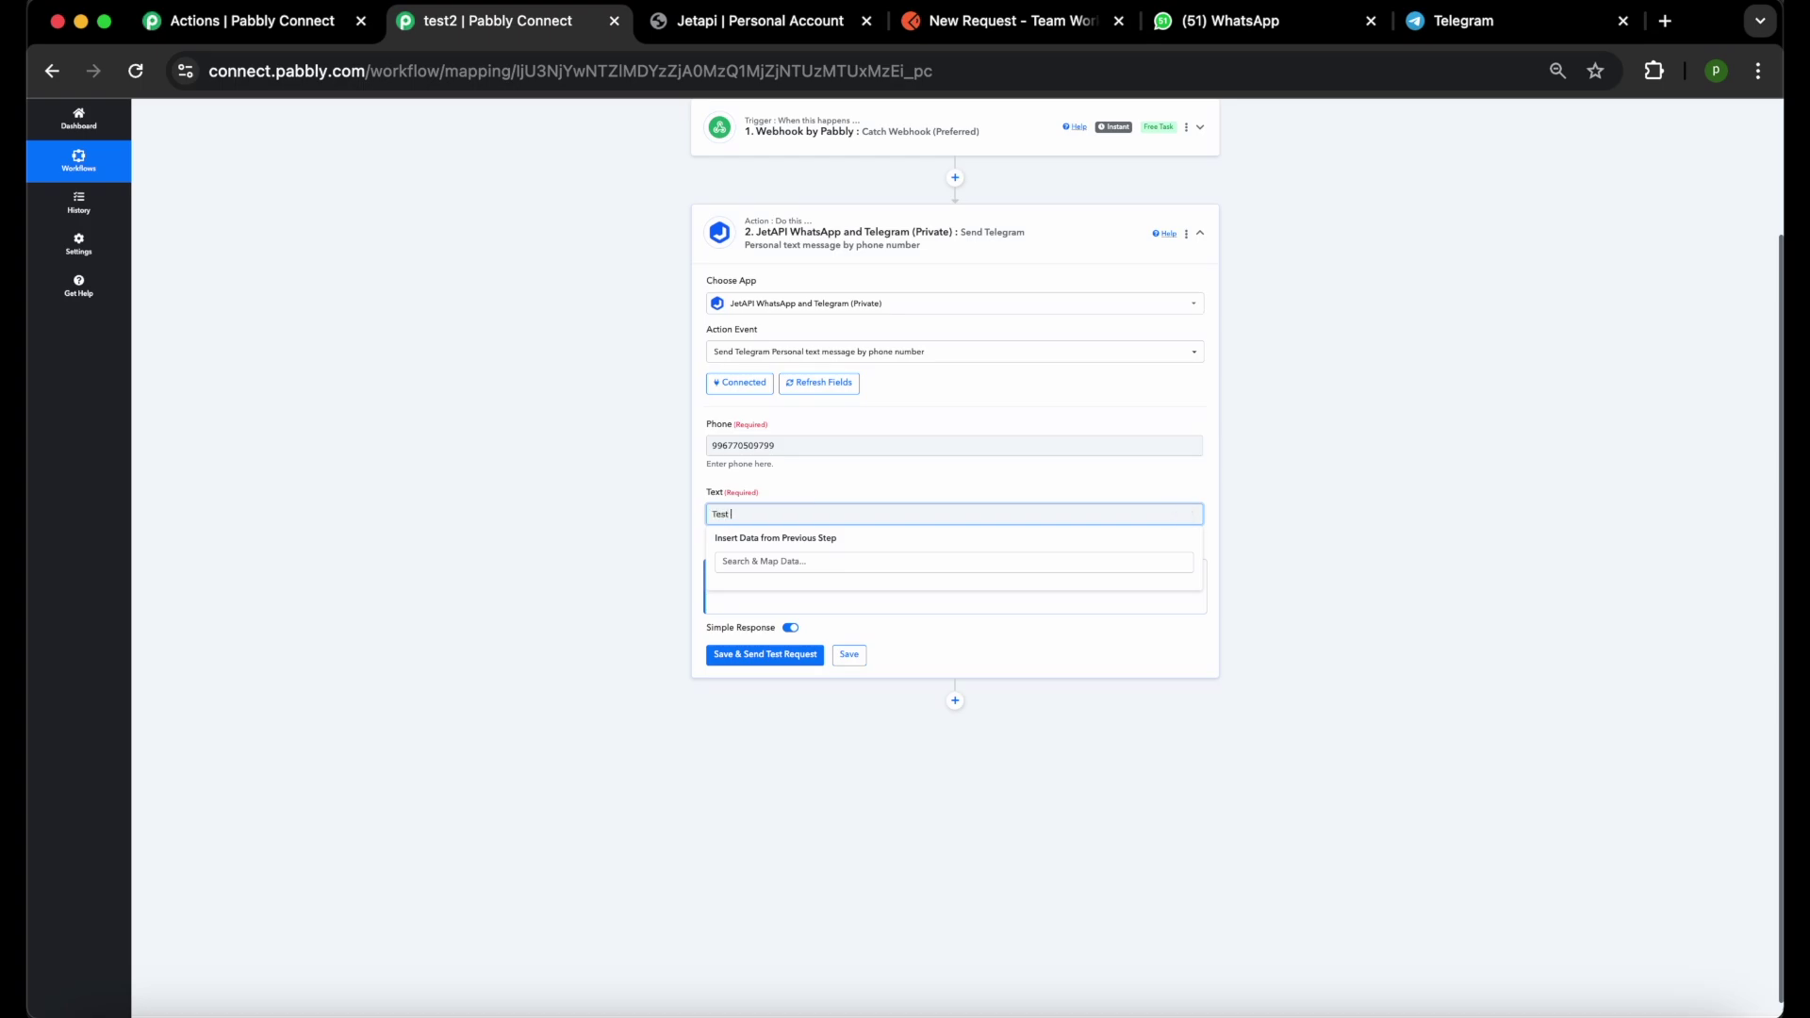
type("Pabbly Telegram text message by phone number")
left_click(836, 622)
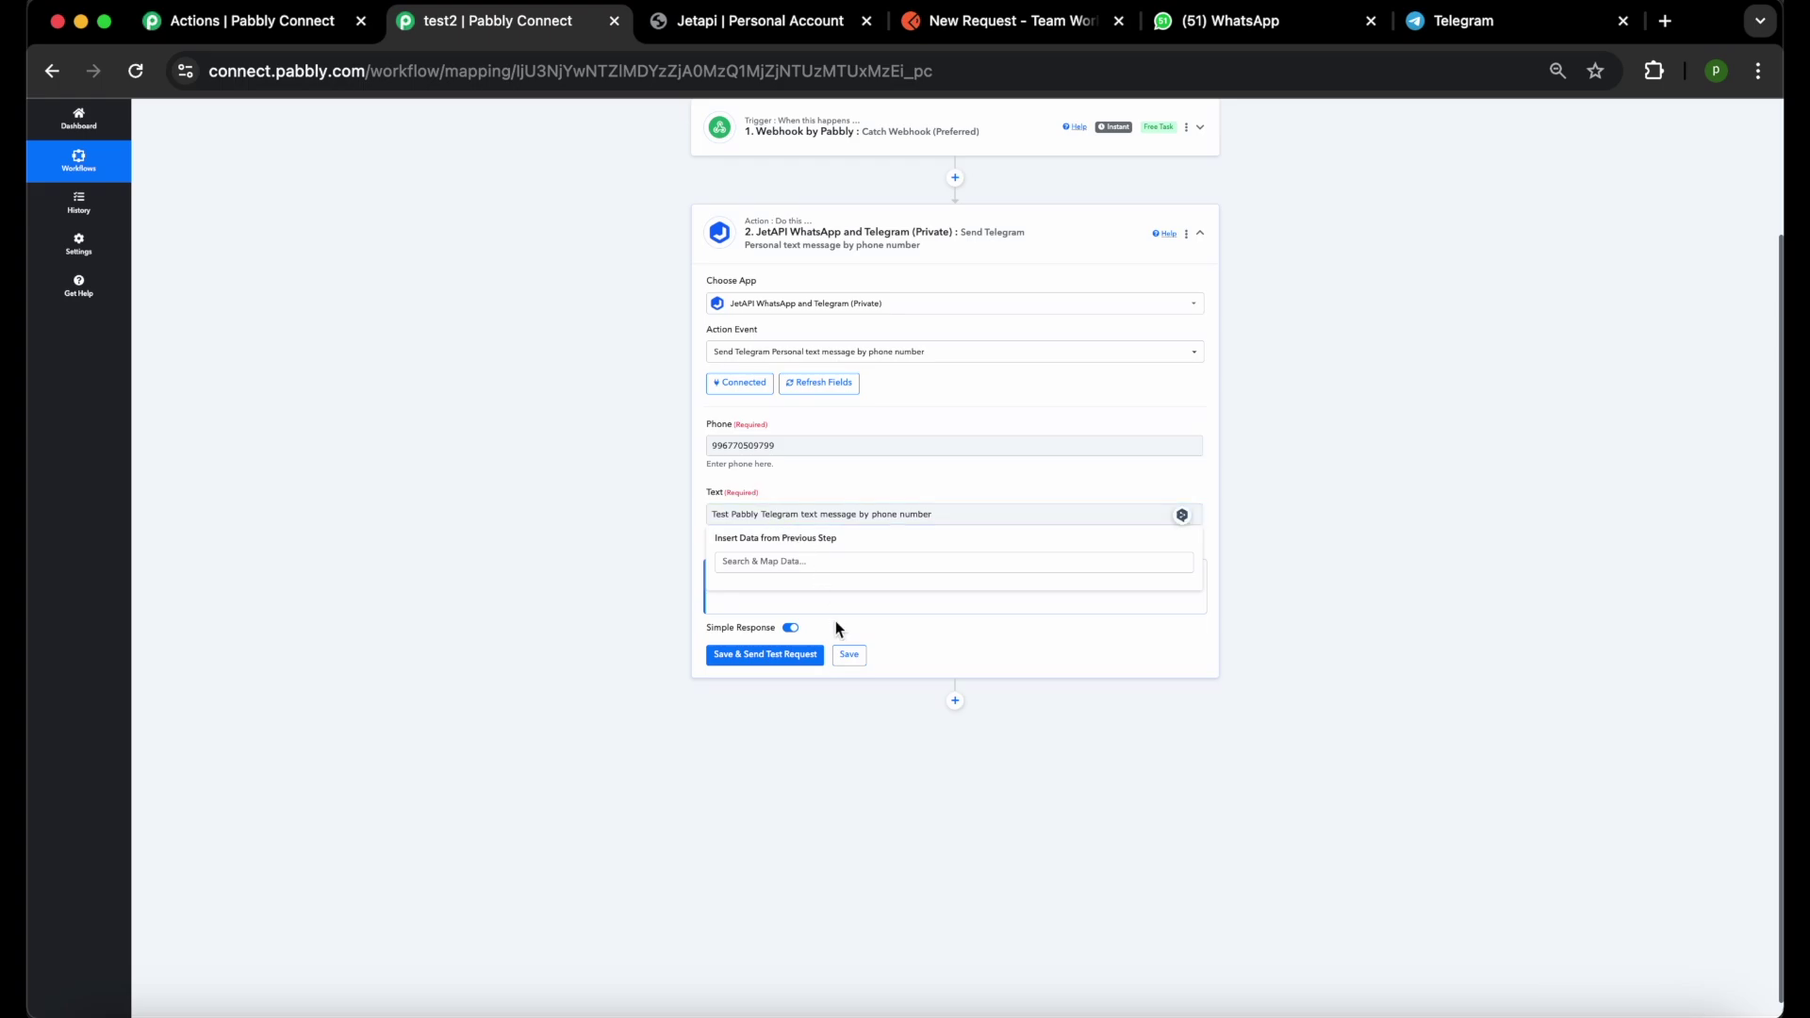
left_click(759, 658)
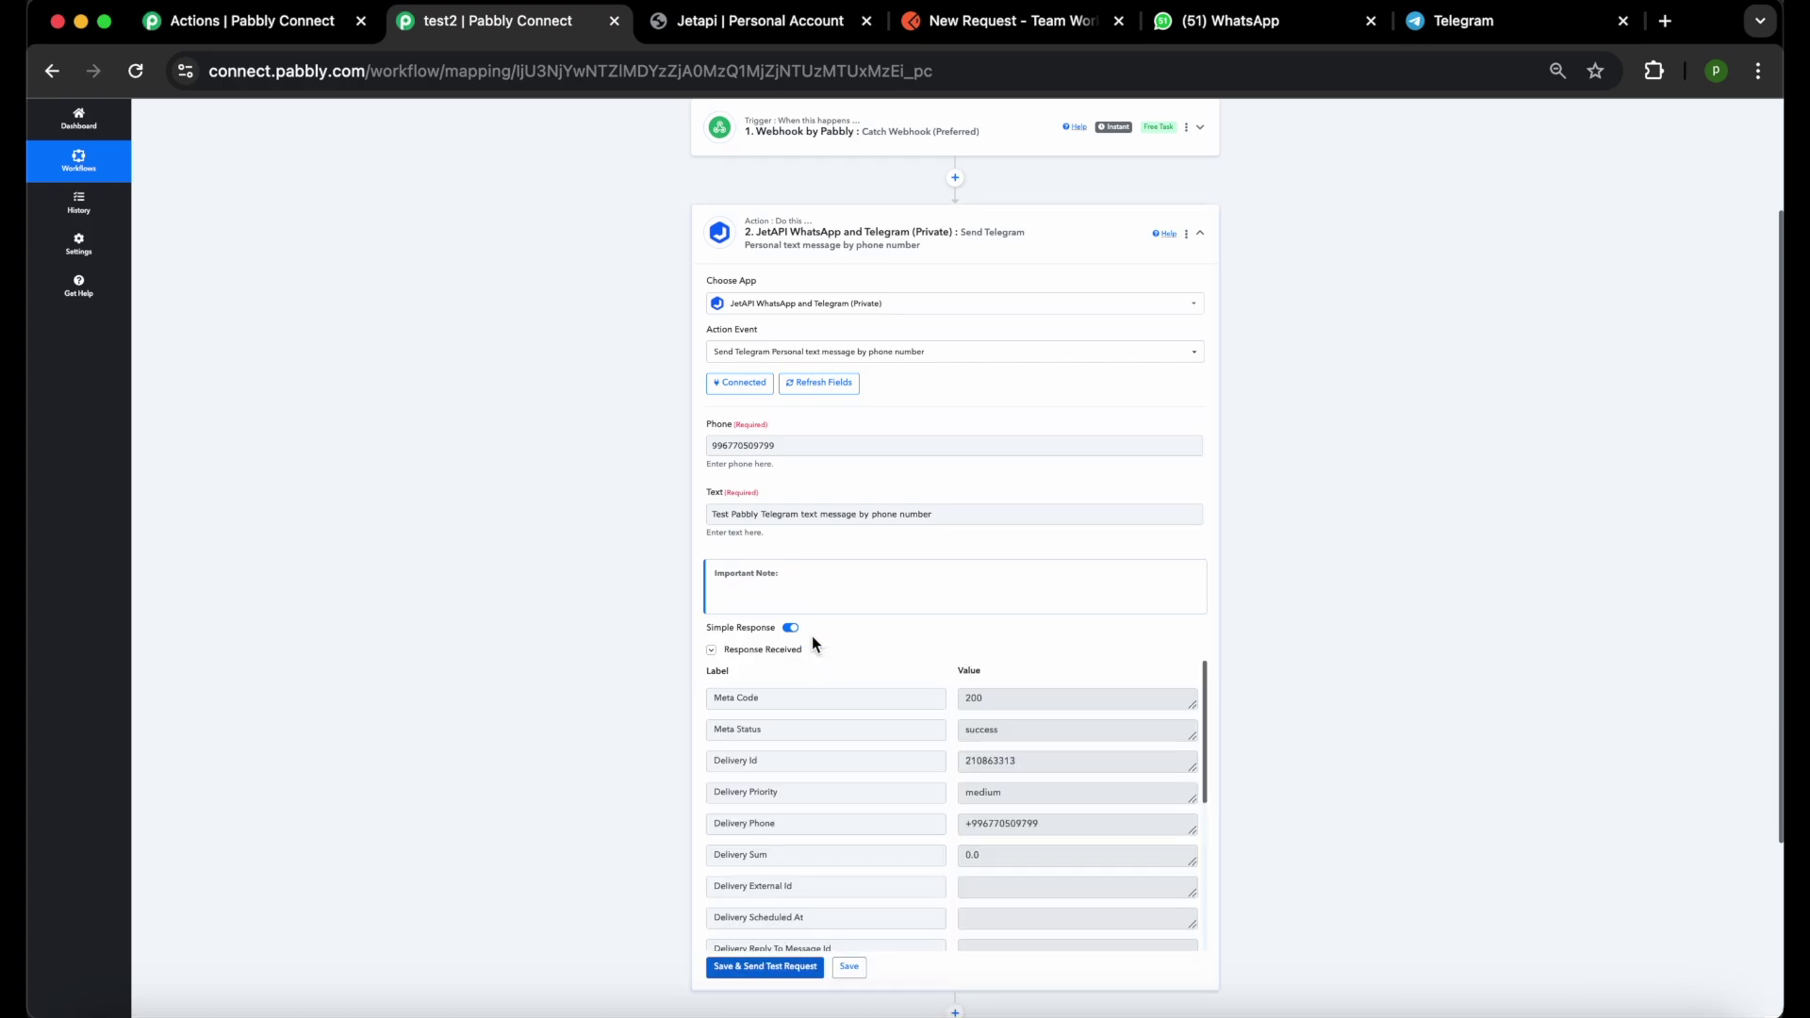
Verify in Telegram Web that the recipient's chat shows the phone-number test message, then return to Pabbly.
left_click(1448, 30)
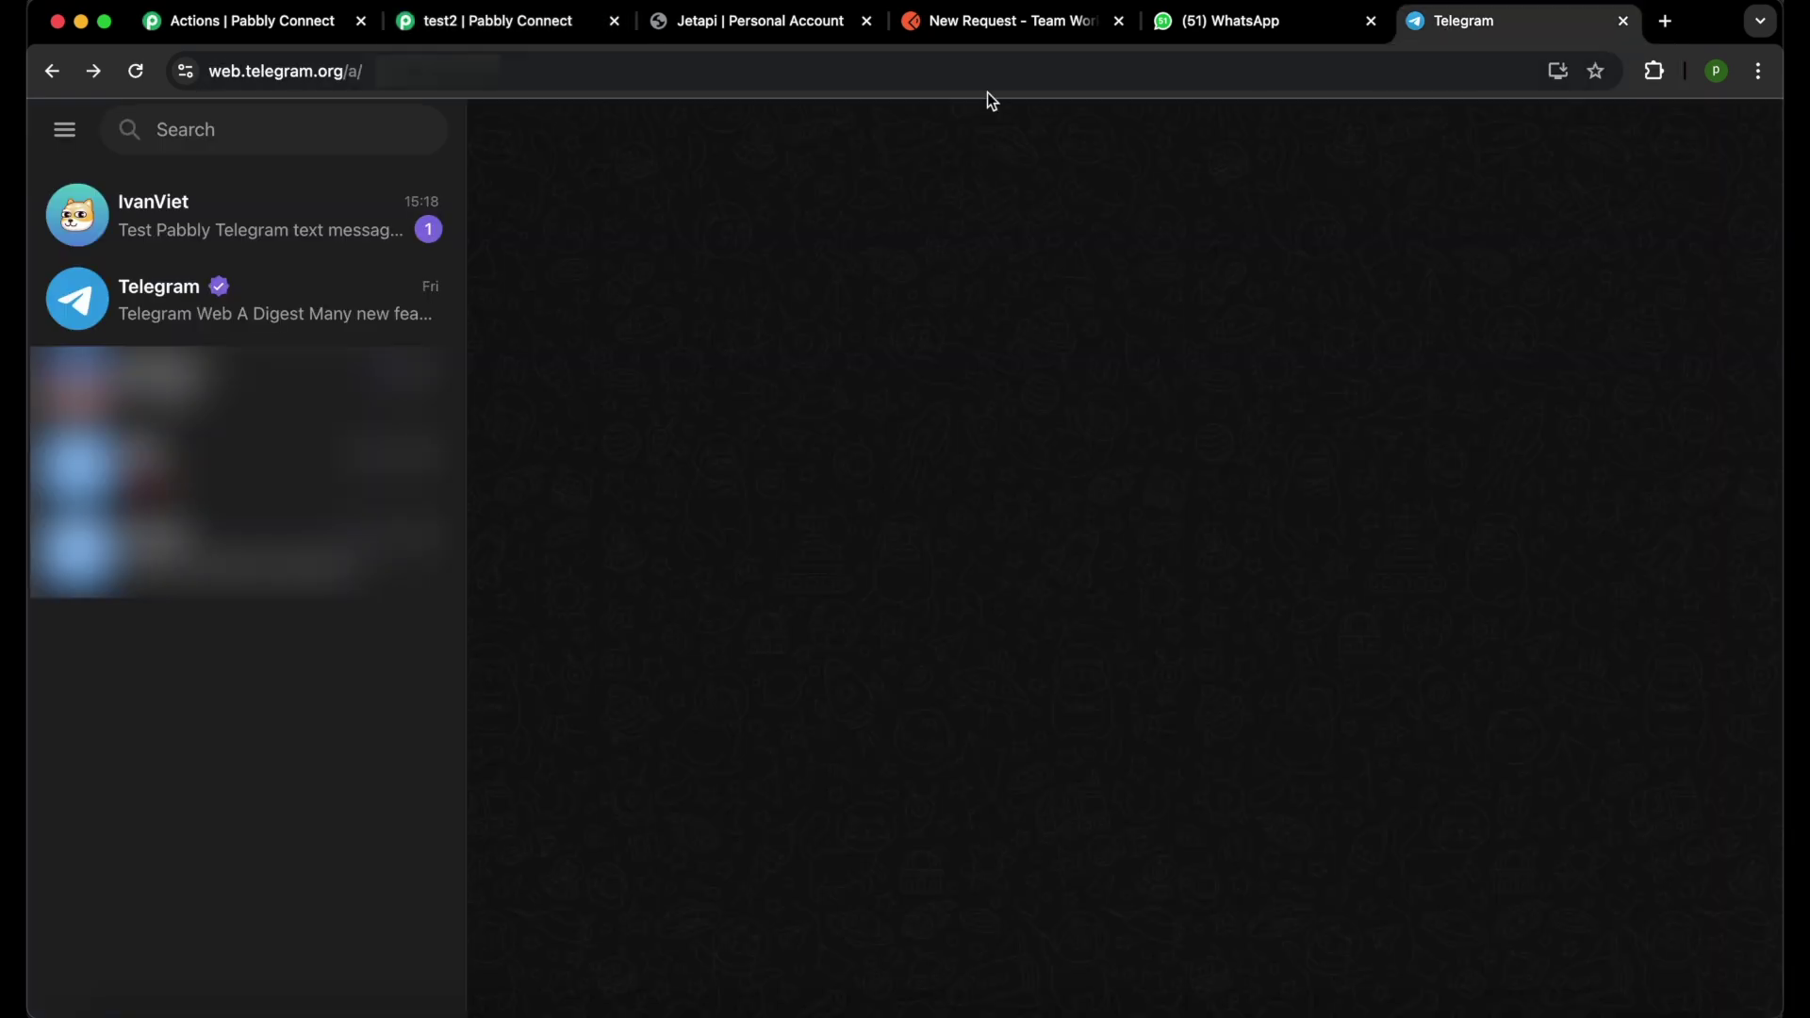
left_click(304, 235)
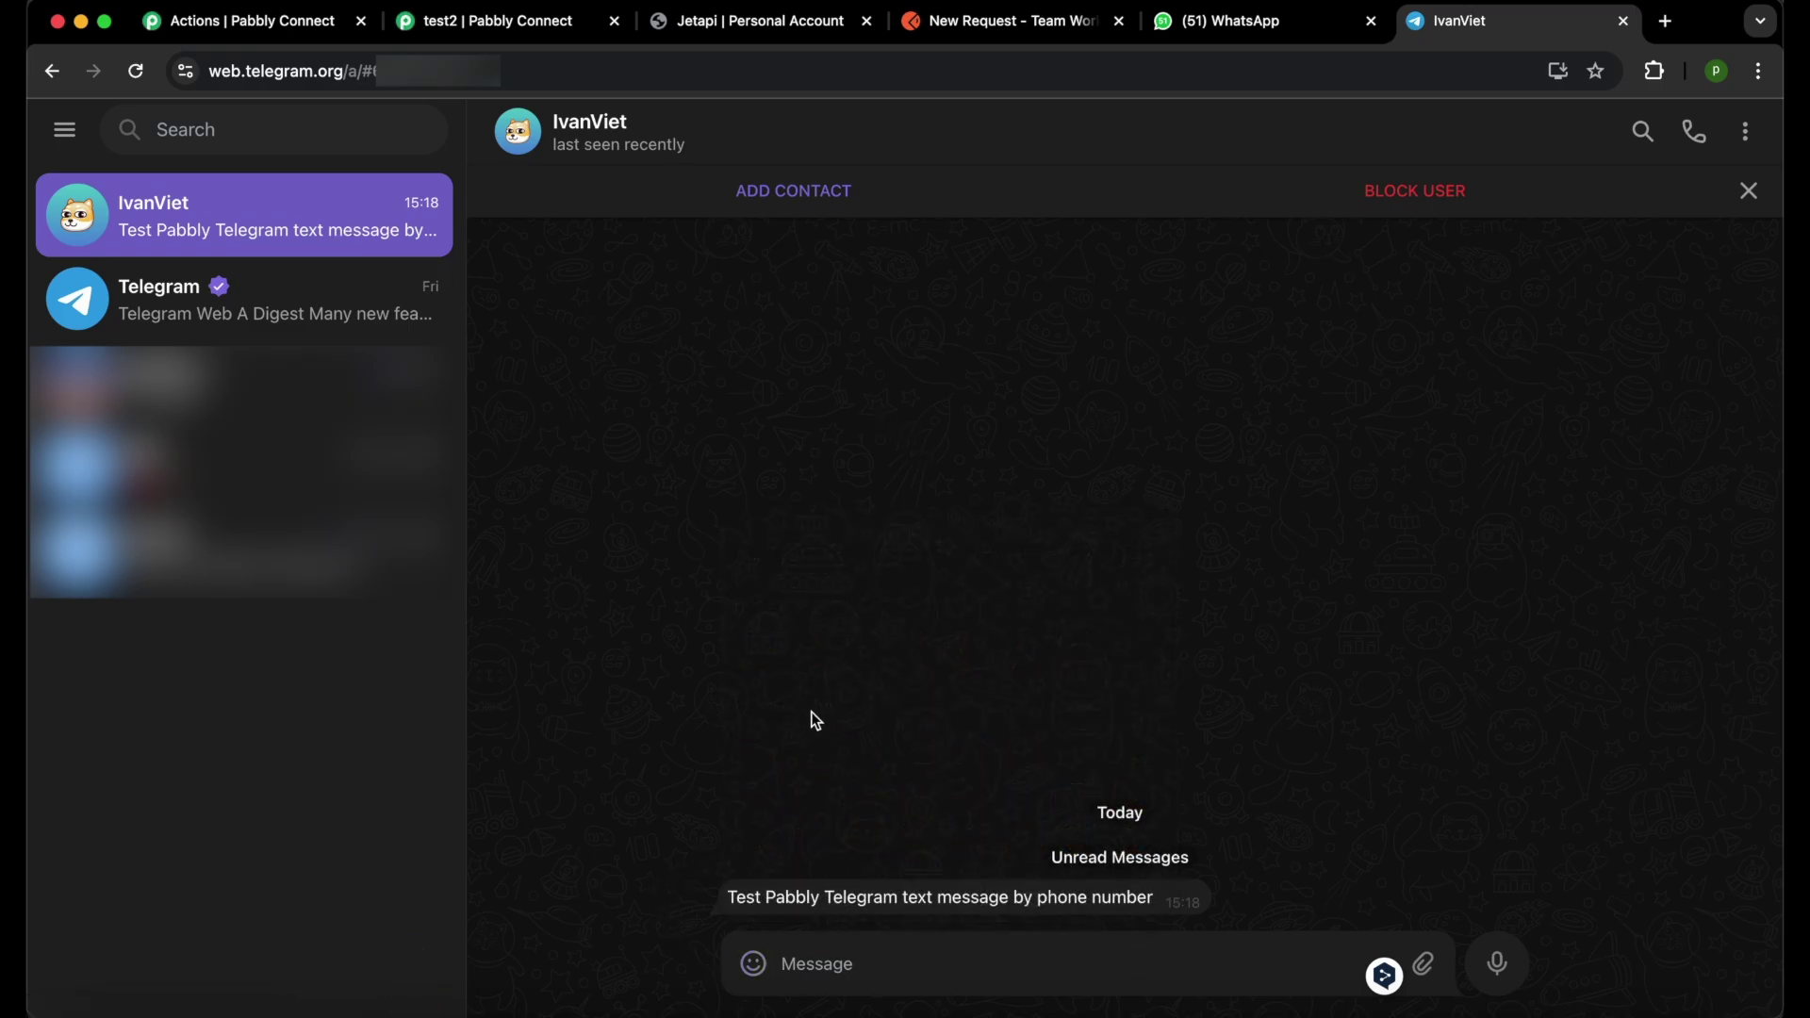
left_click(554, 28)
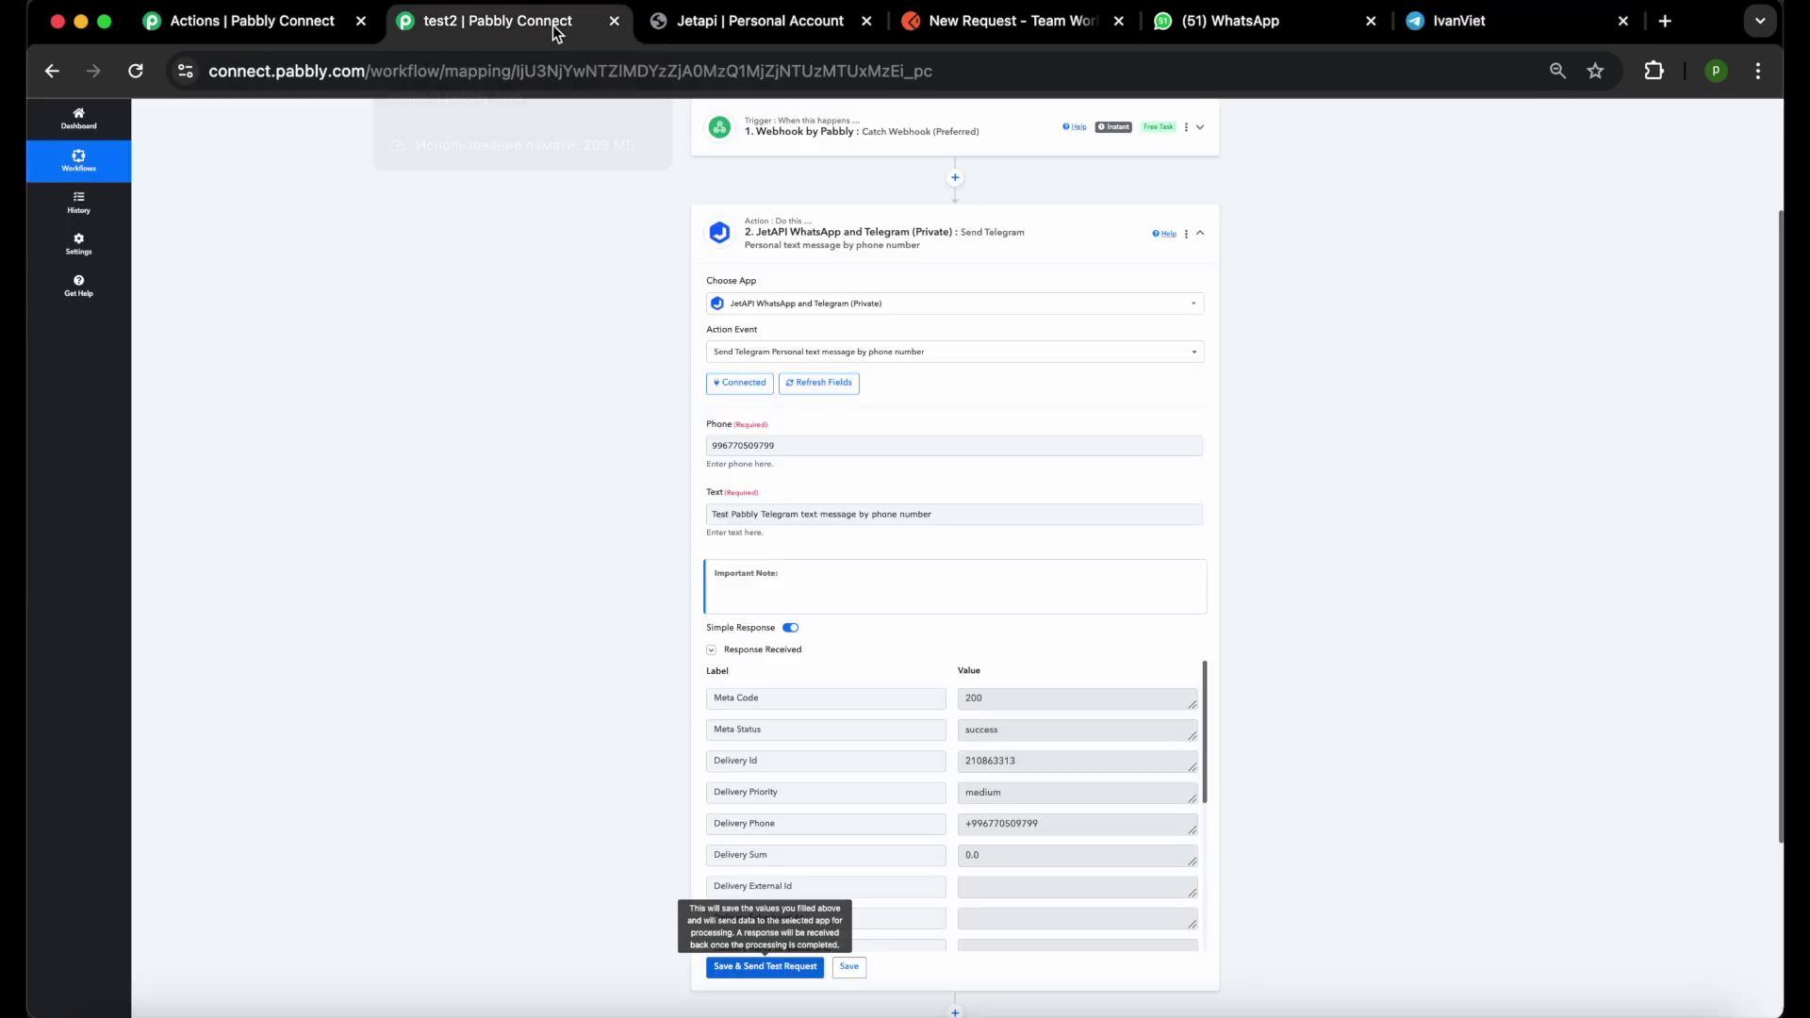
left_click(913, 352)
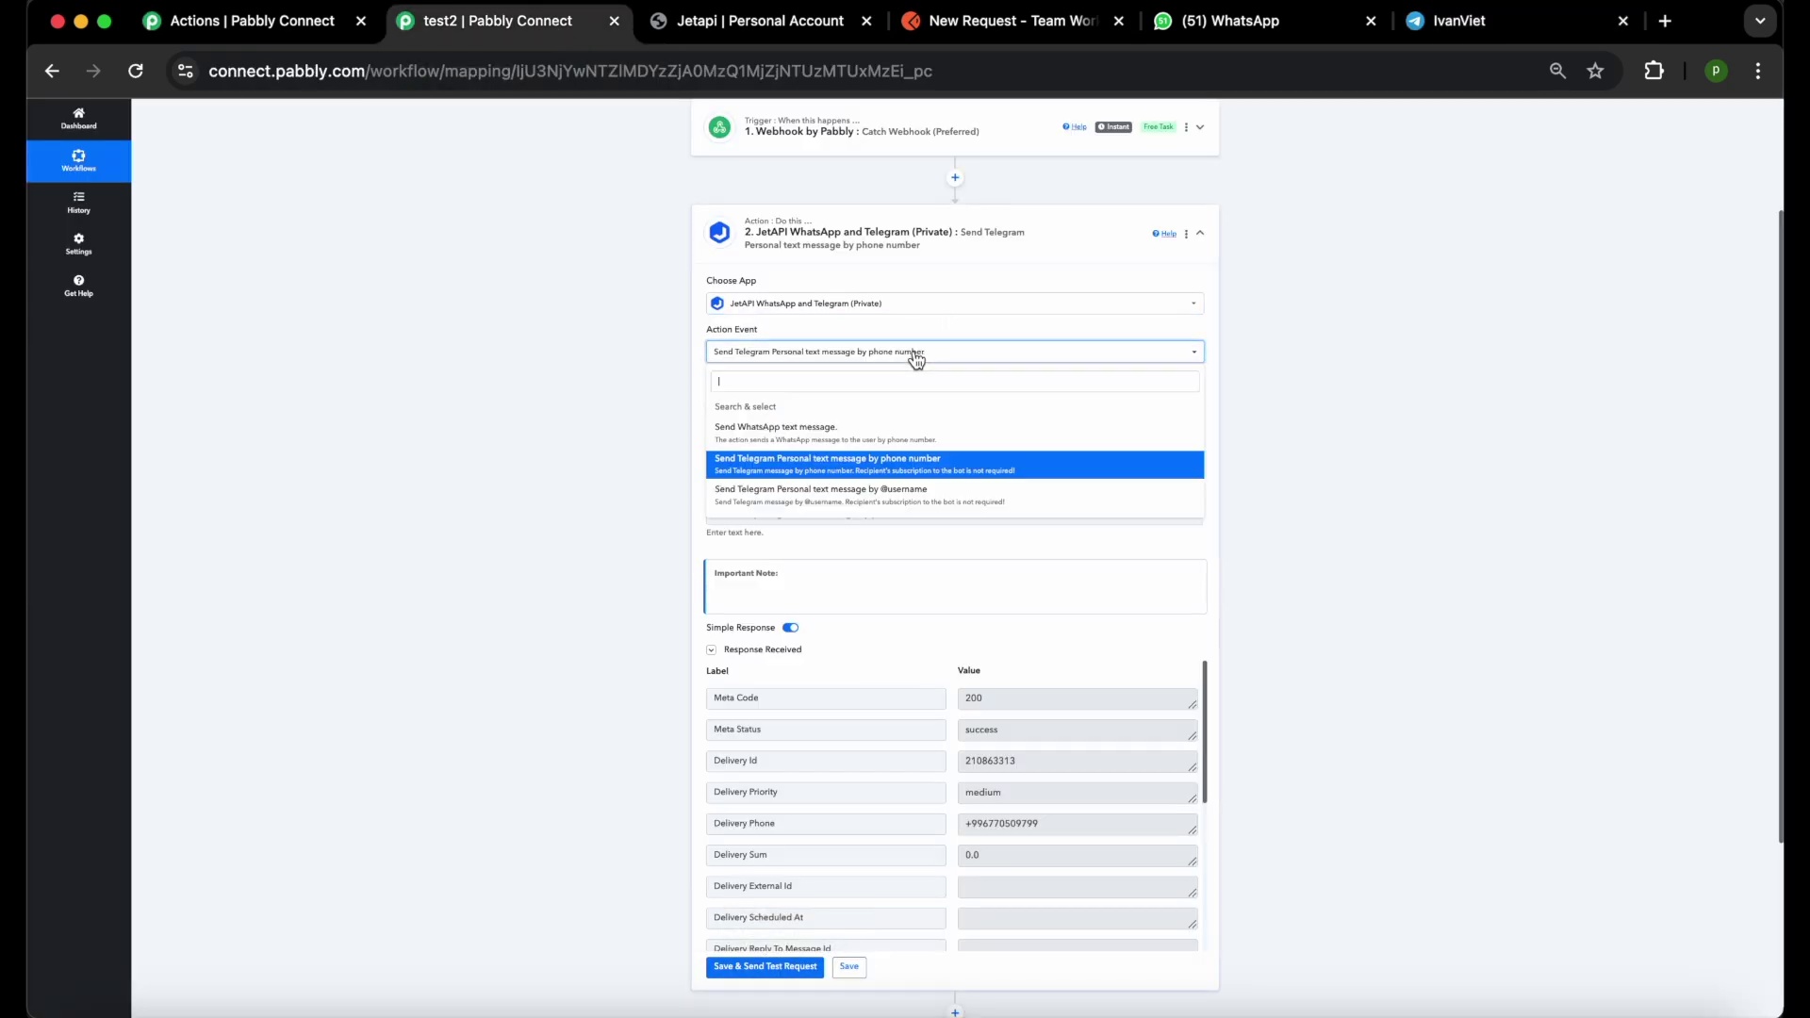
left_click(884, 499)
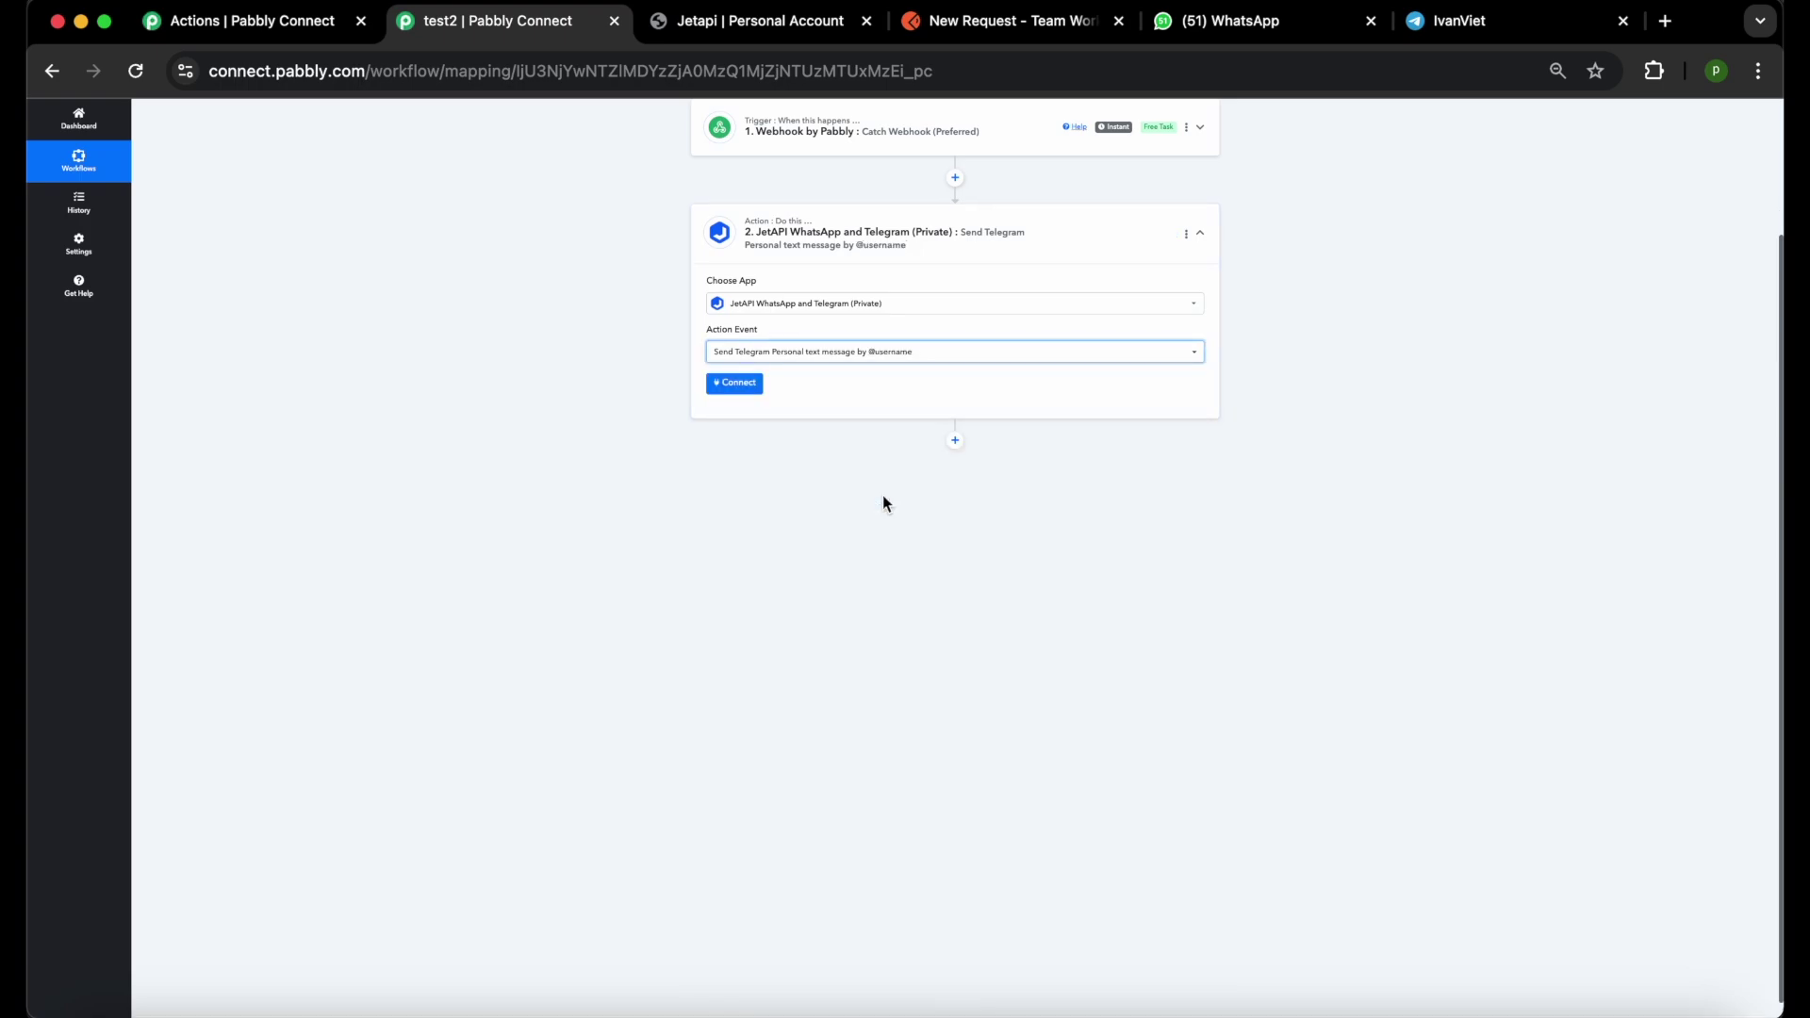
left_click(753, 388)
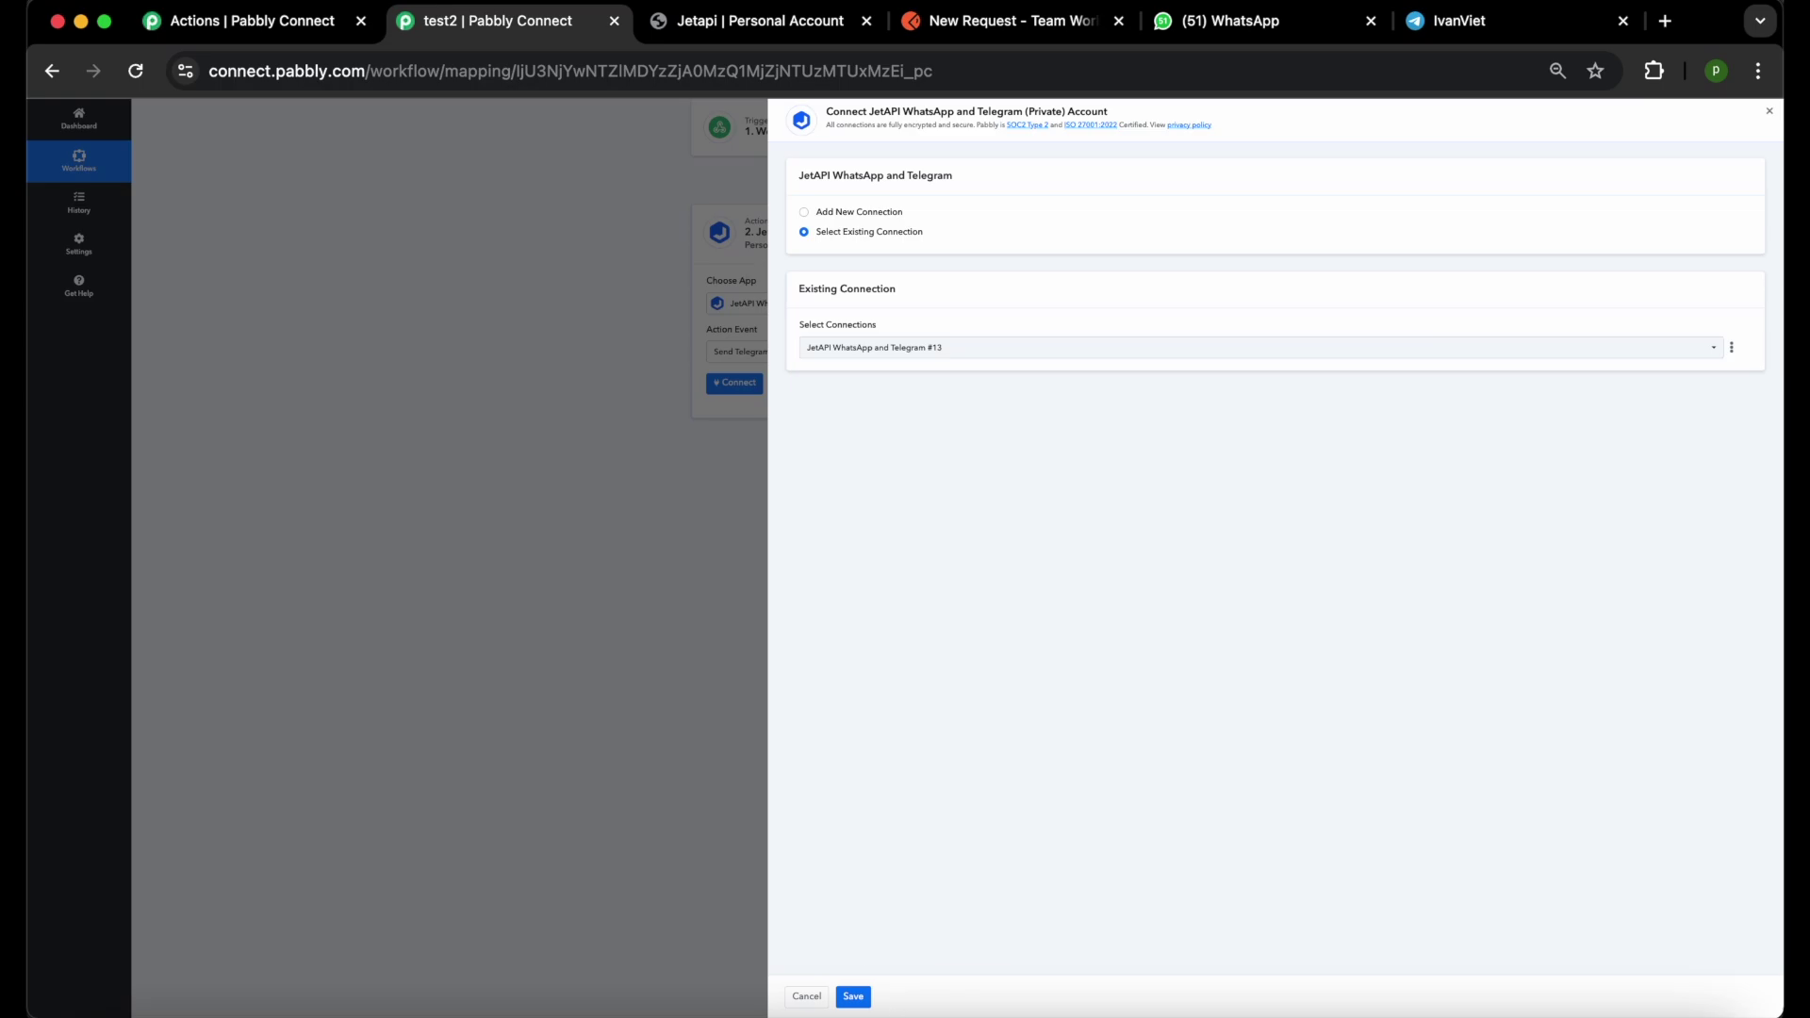
left_click(853, 996)
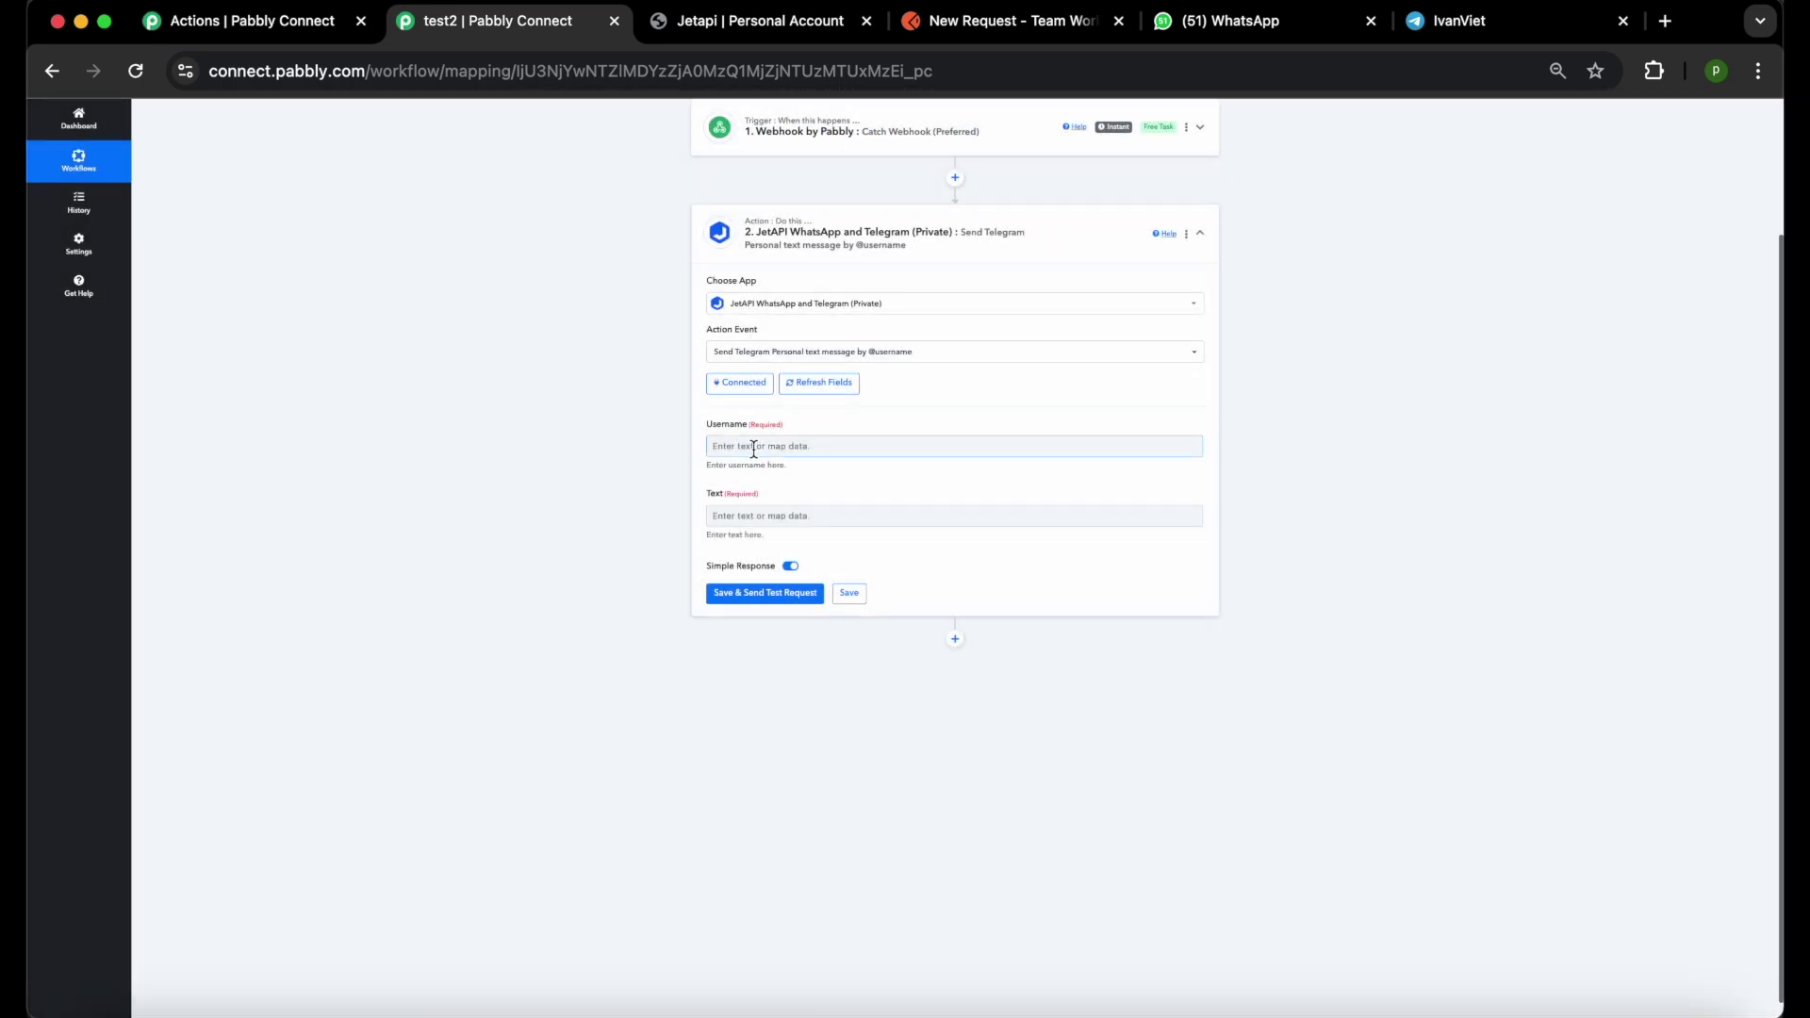
Enter the recipient's username and text 'Test Pabbly Telegram text message by username', then send the test request.
left_click(753, 446)
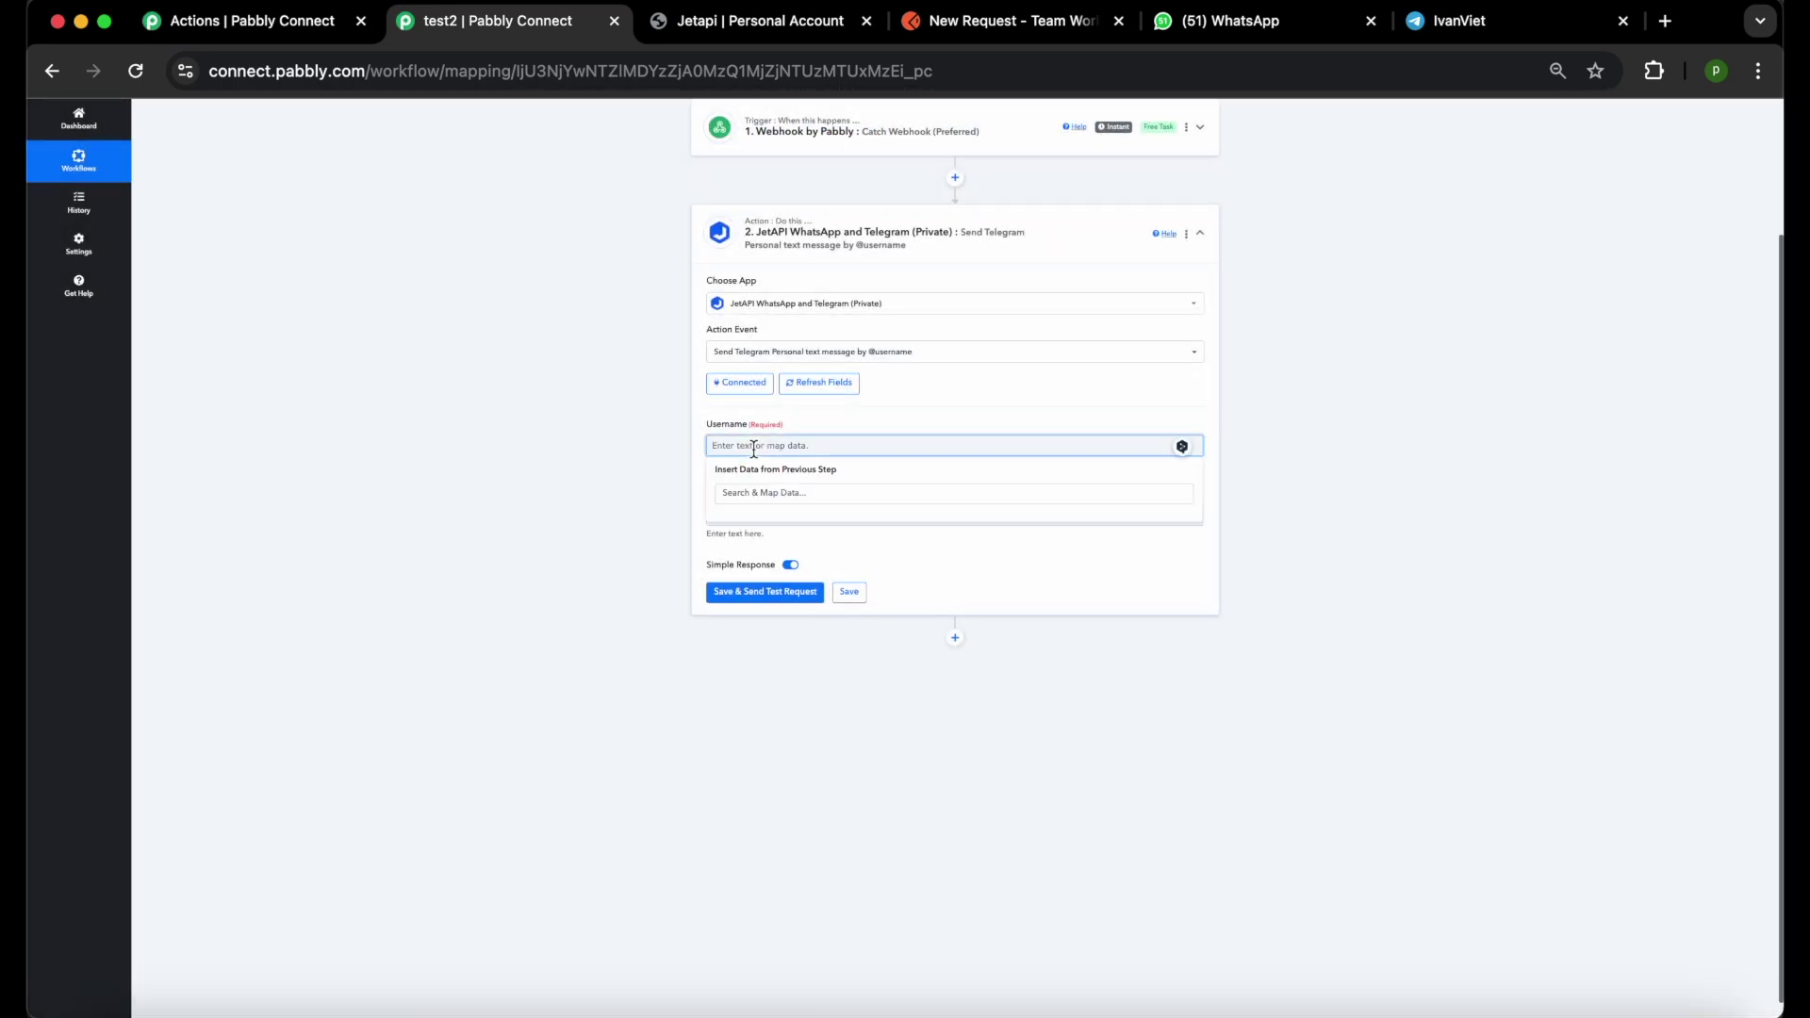
type("jetapi")
left_click(700, 511)
left_click(739, 514)
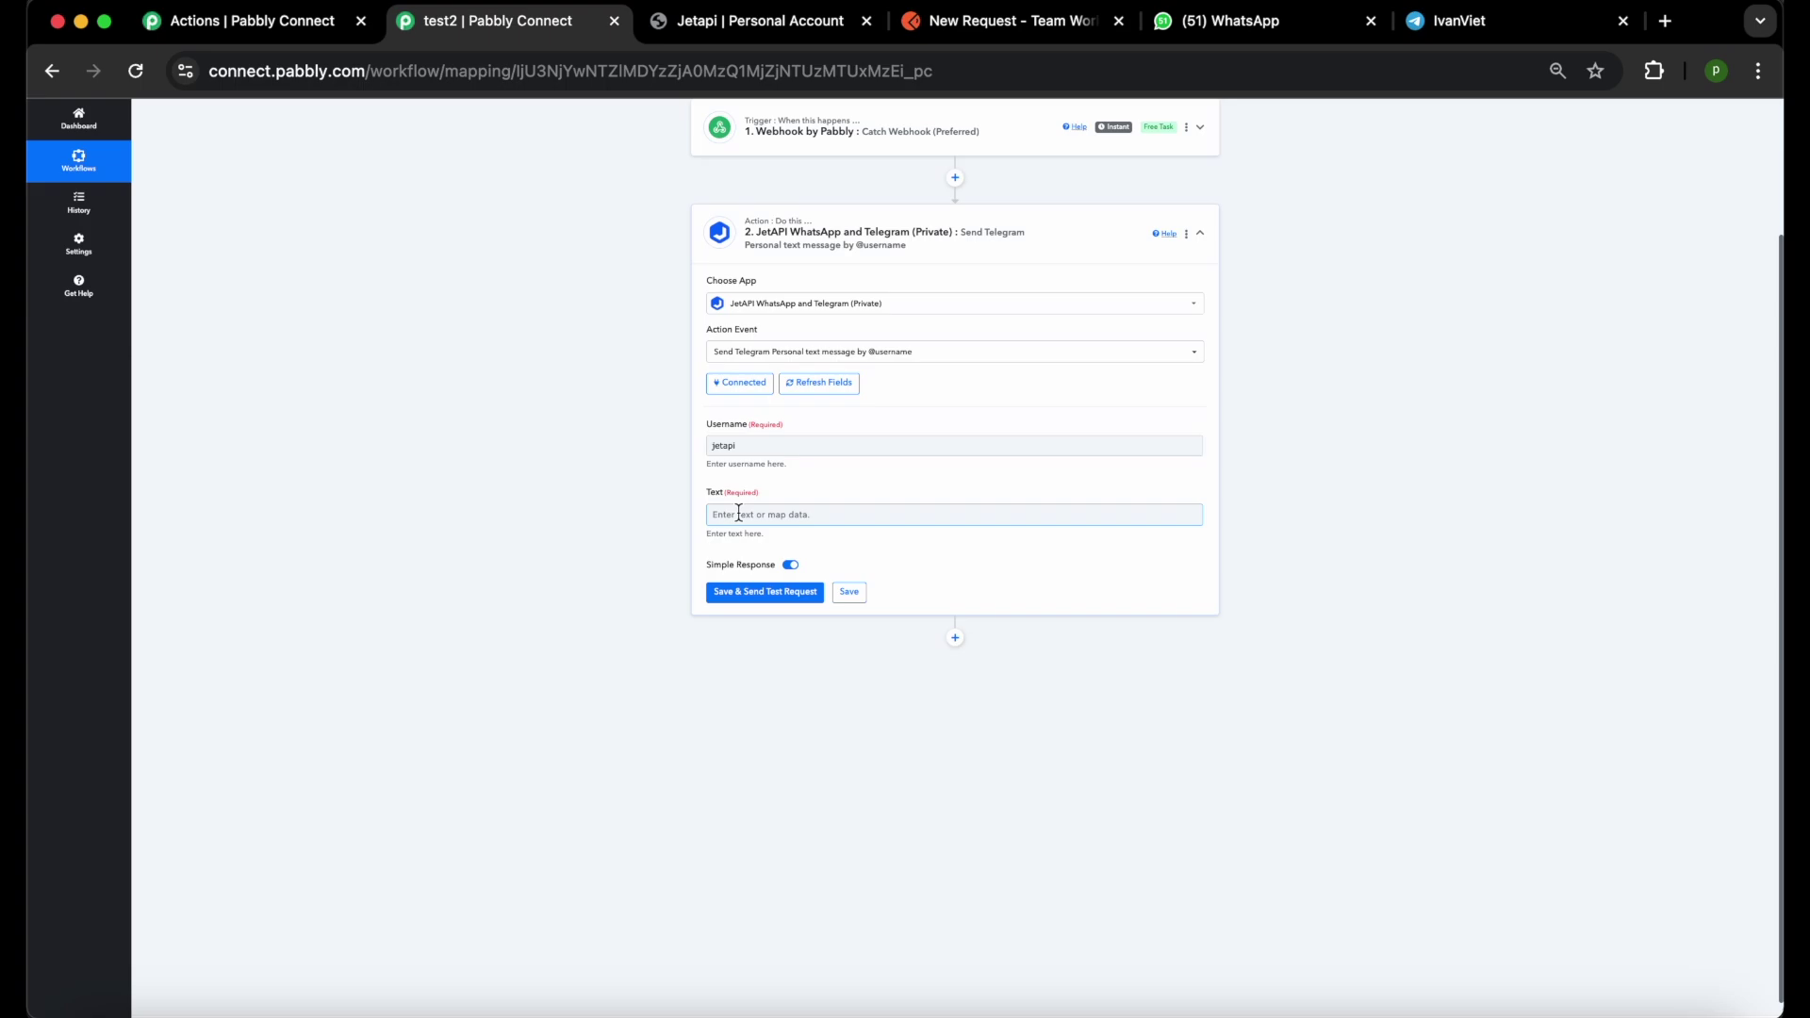
type("Te")
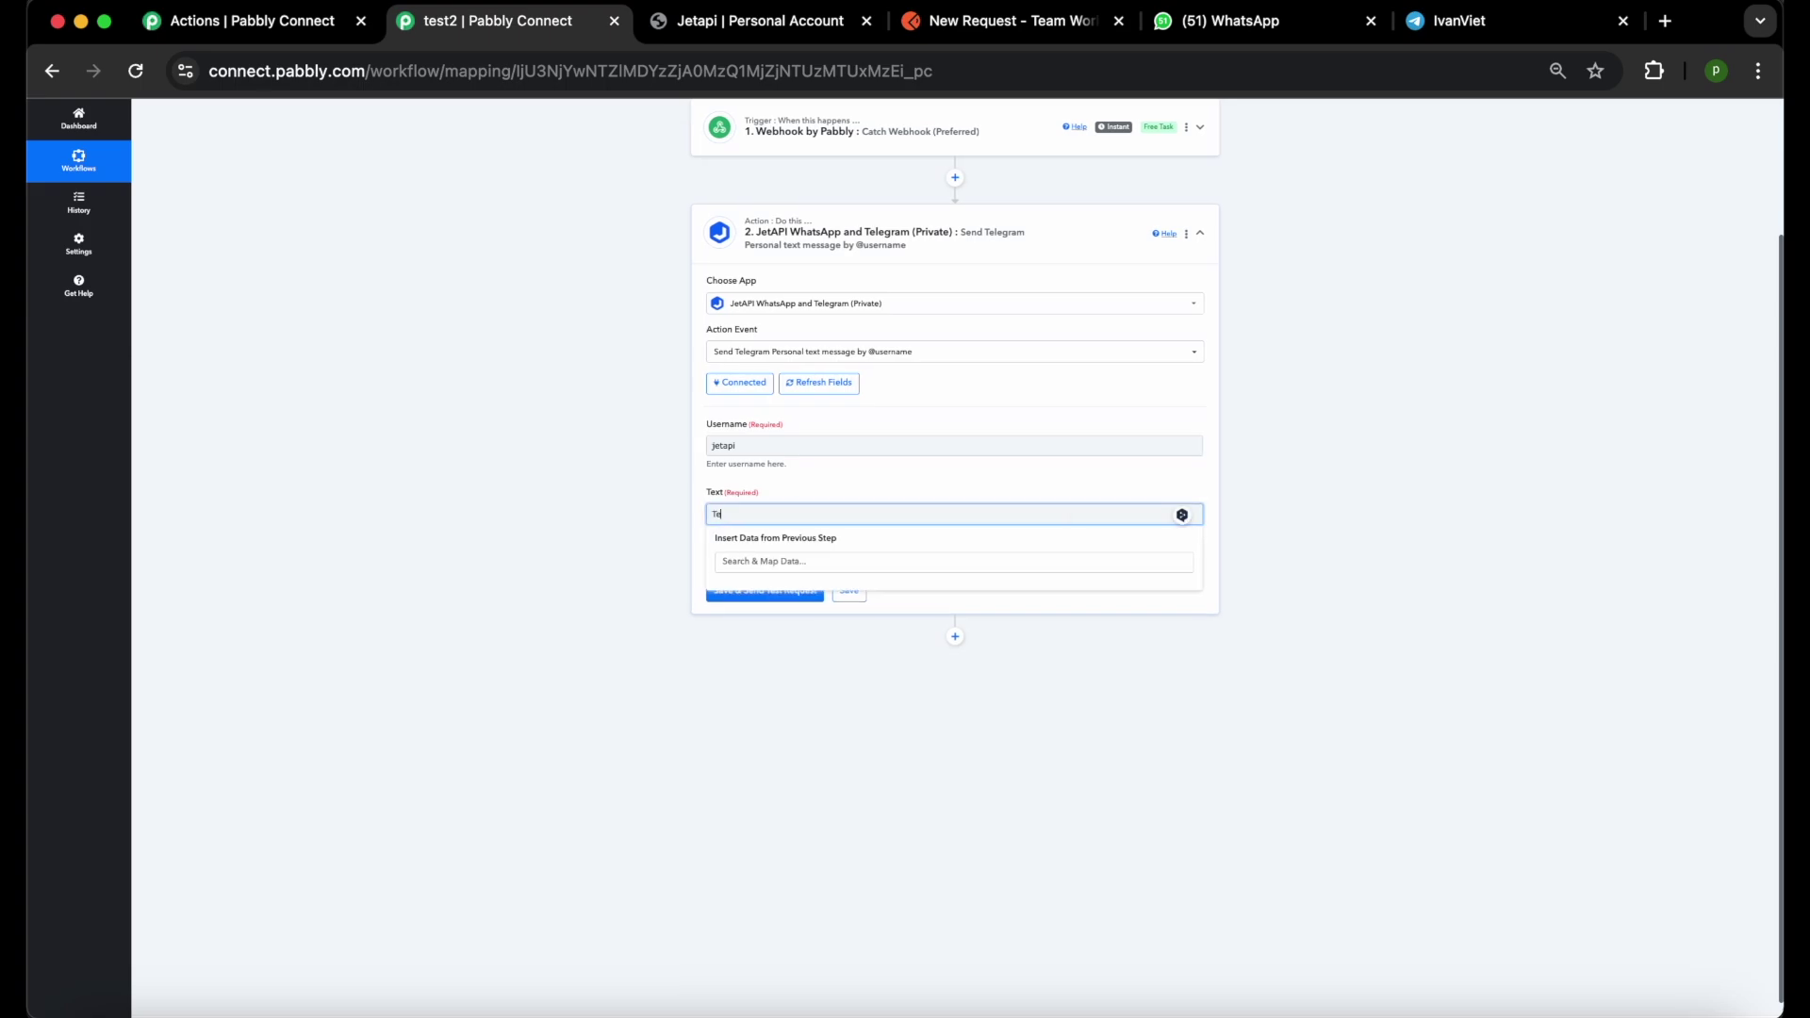
type("st Pabbly Telegram text")
type("message by username")
left_click(833, 463)
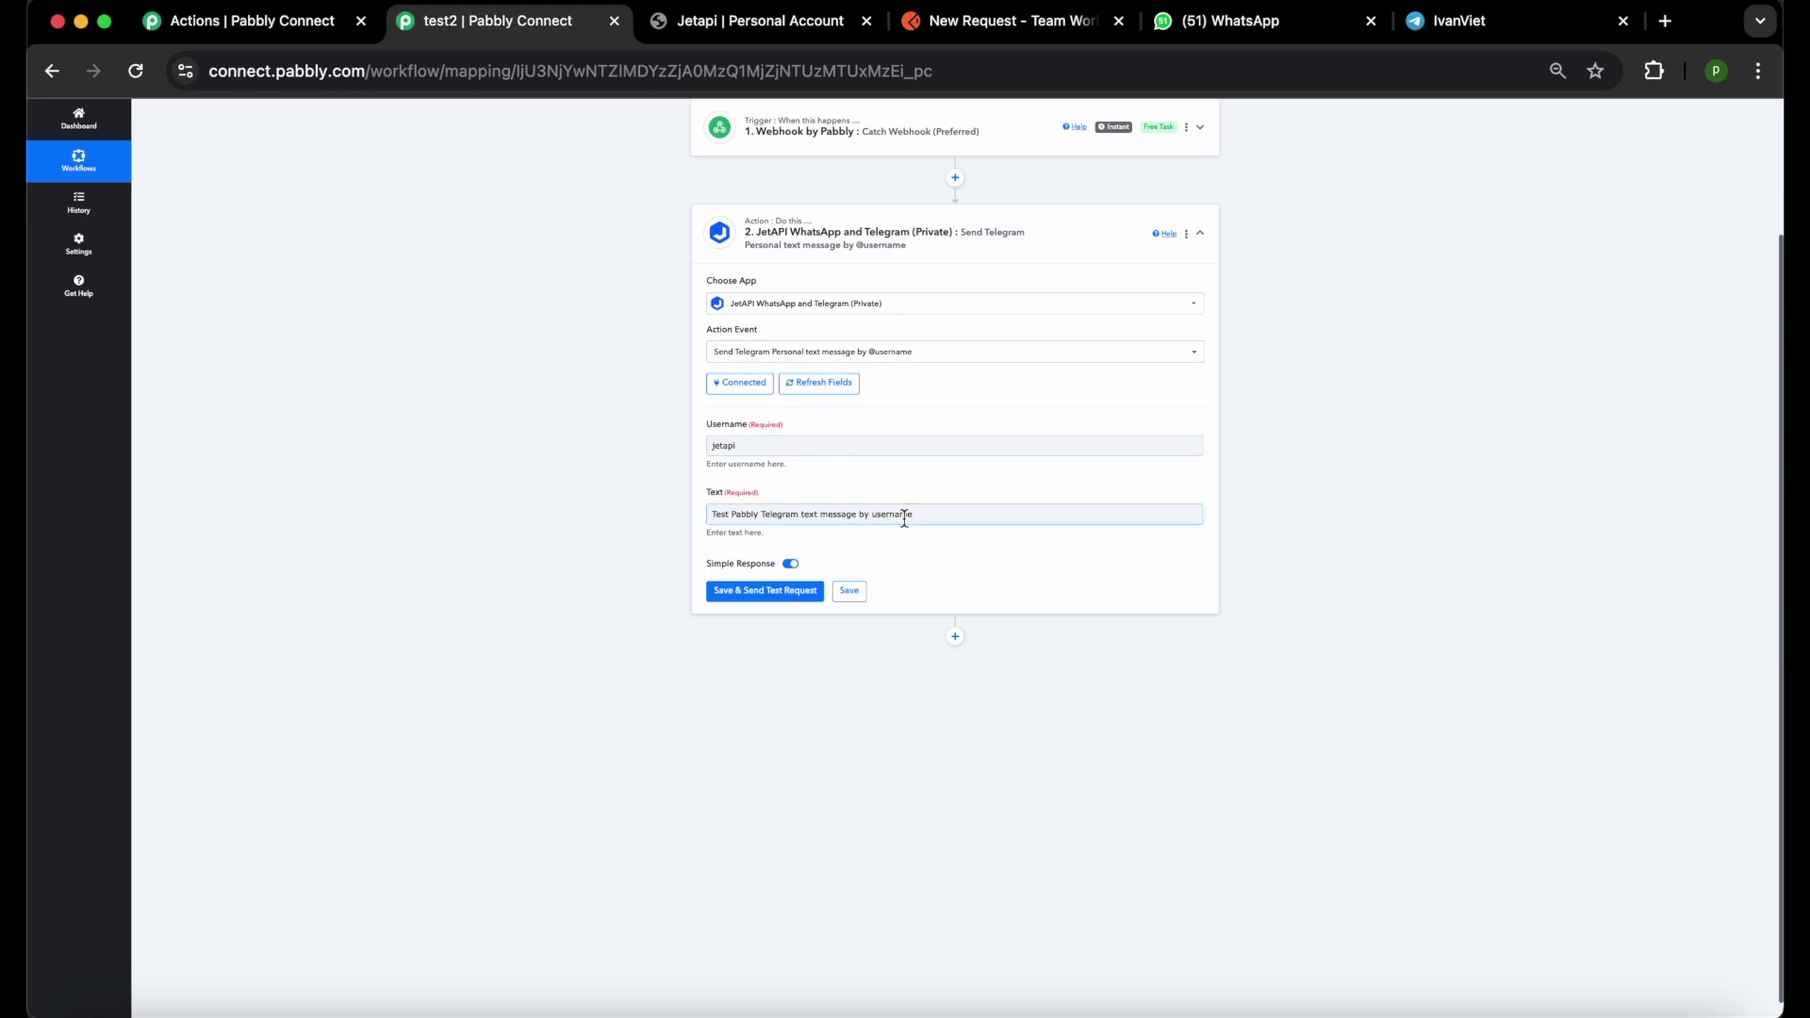
left_click(766, 591)
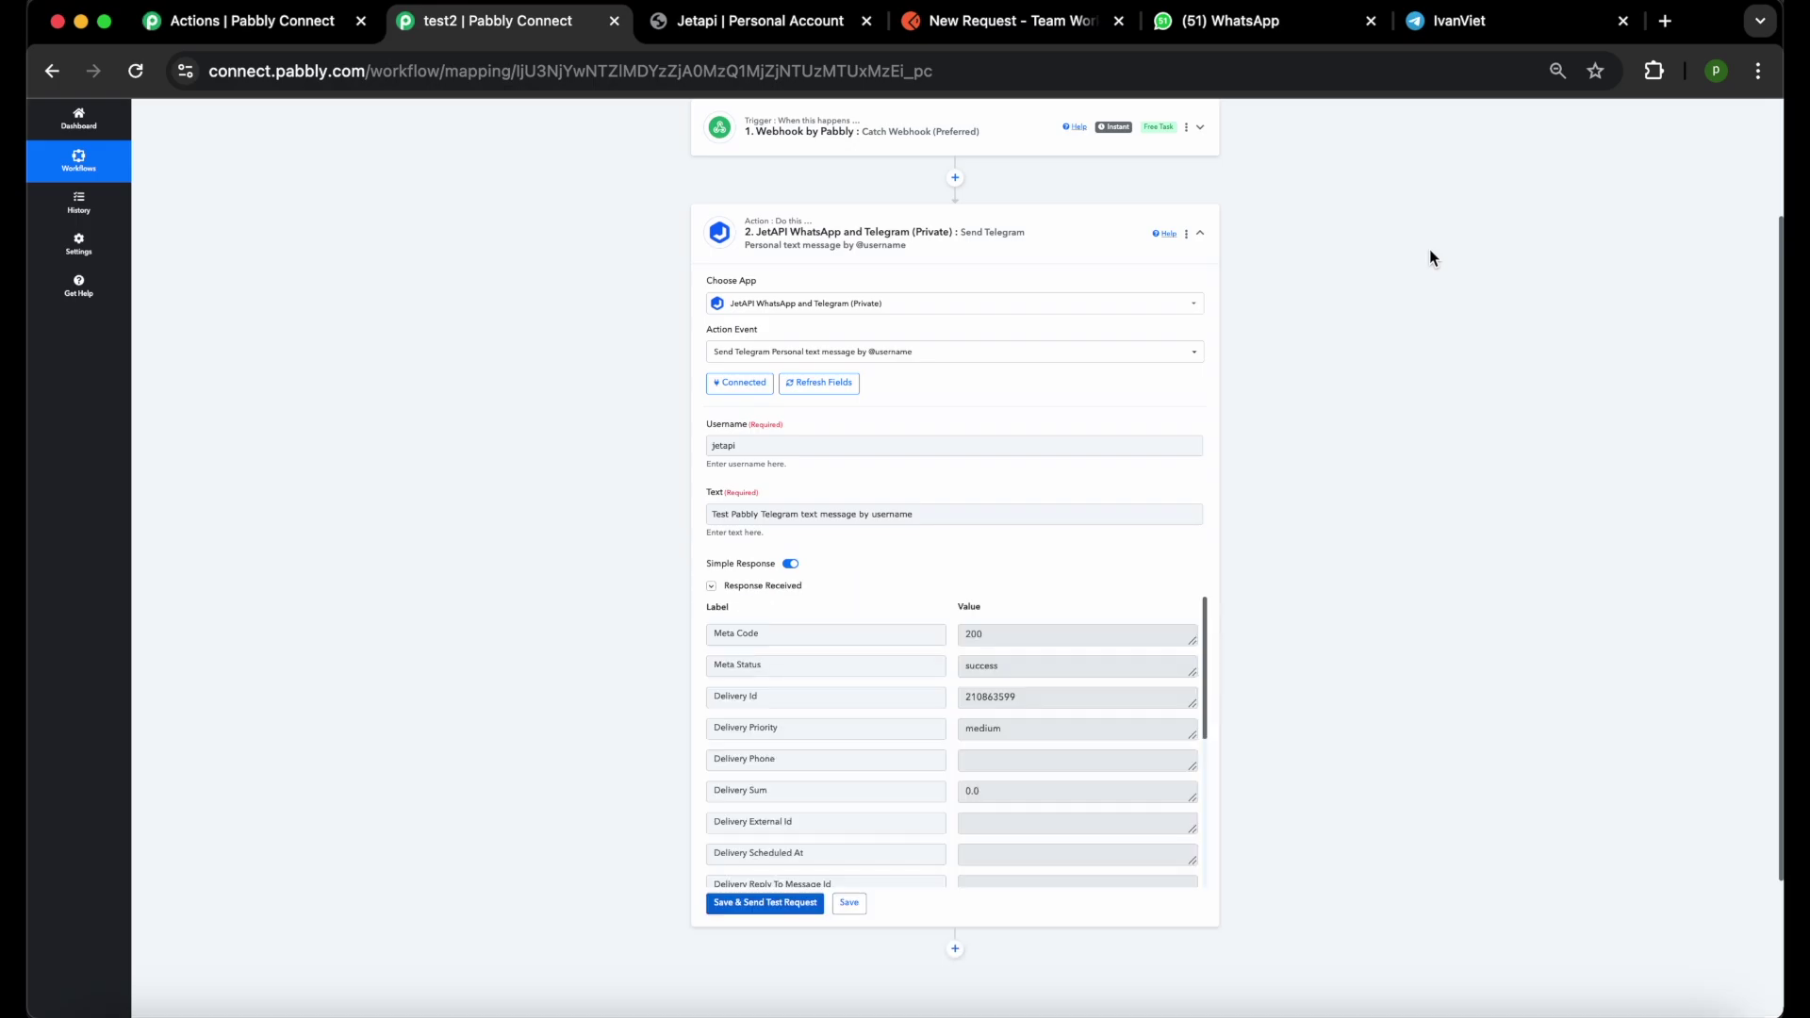
Check in Telegram that the 'by username' test message arrived, then return to the Pabbly Connect Dashboard.
left_click(1496, 33)
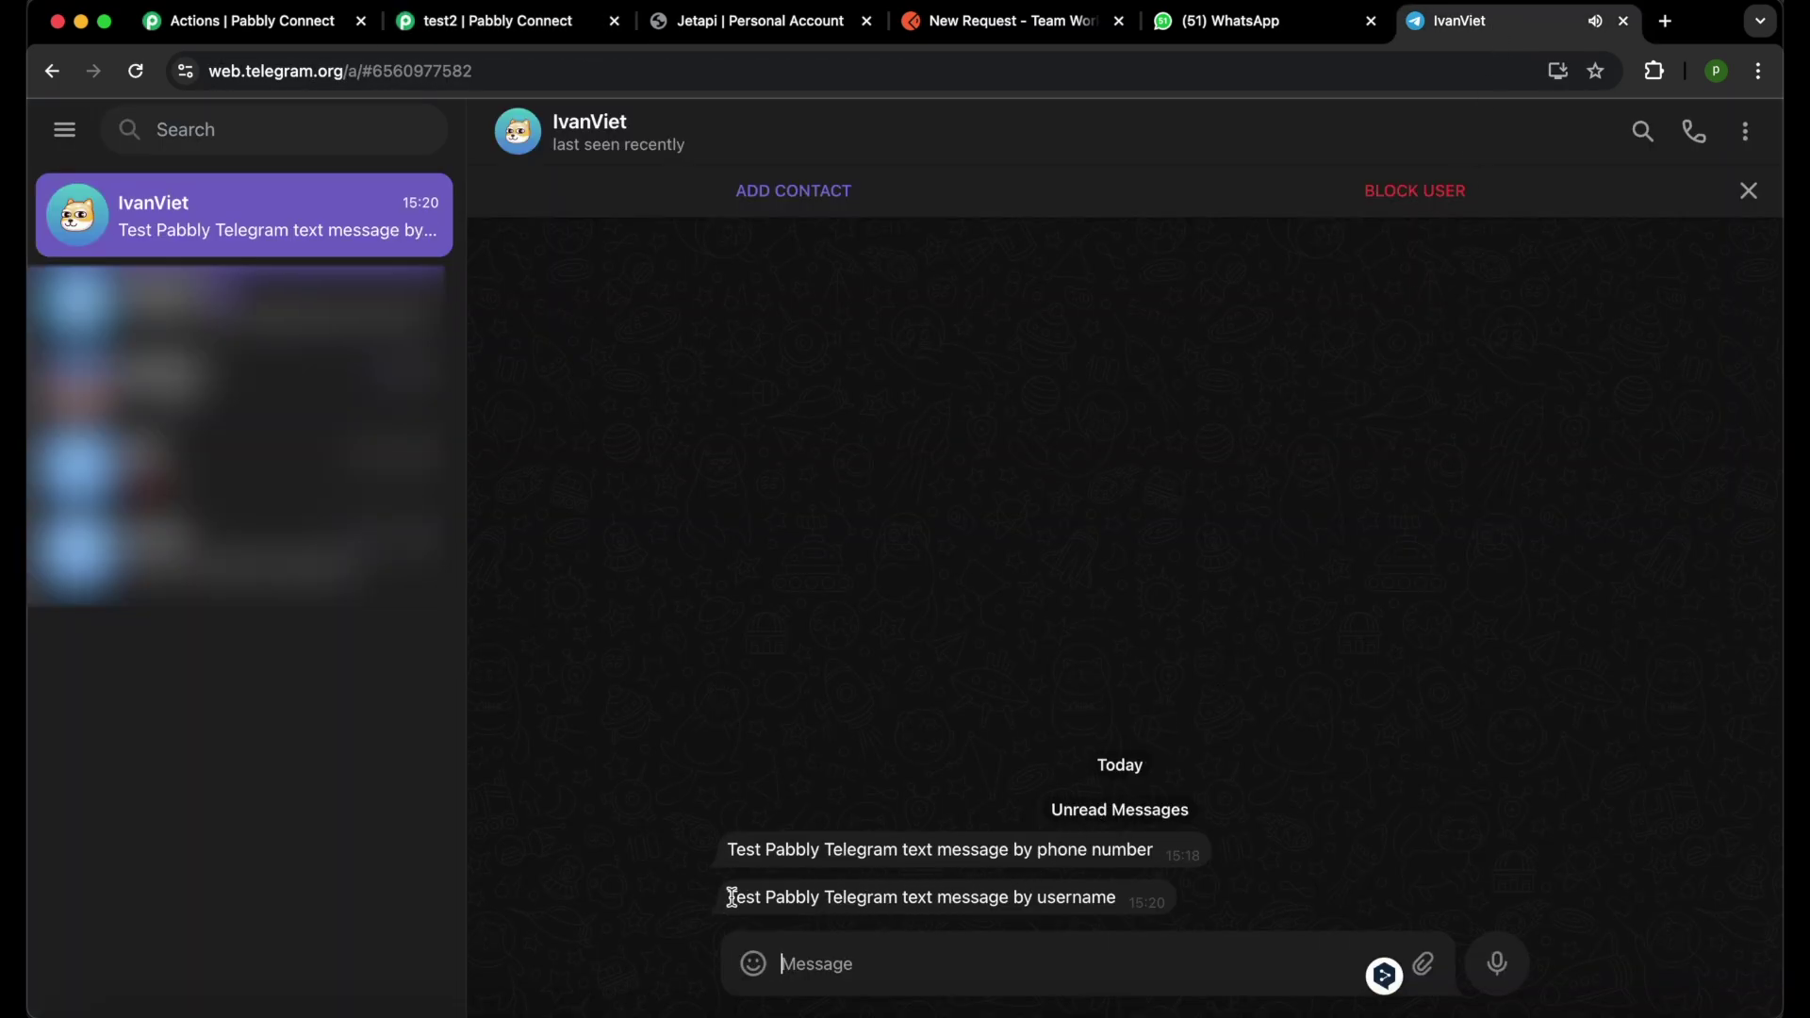
left_click_drag(734, 897, 1104, 897)
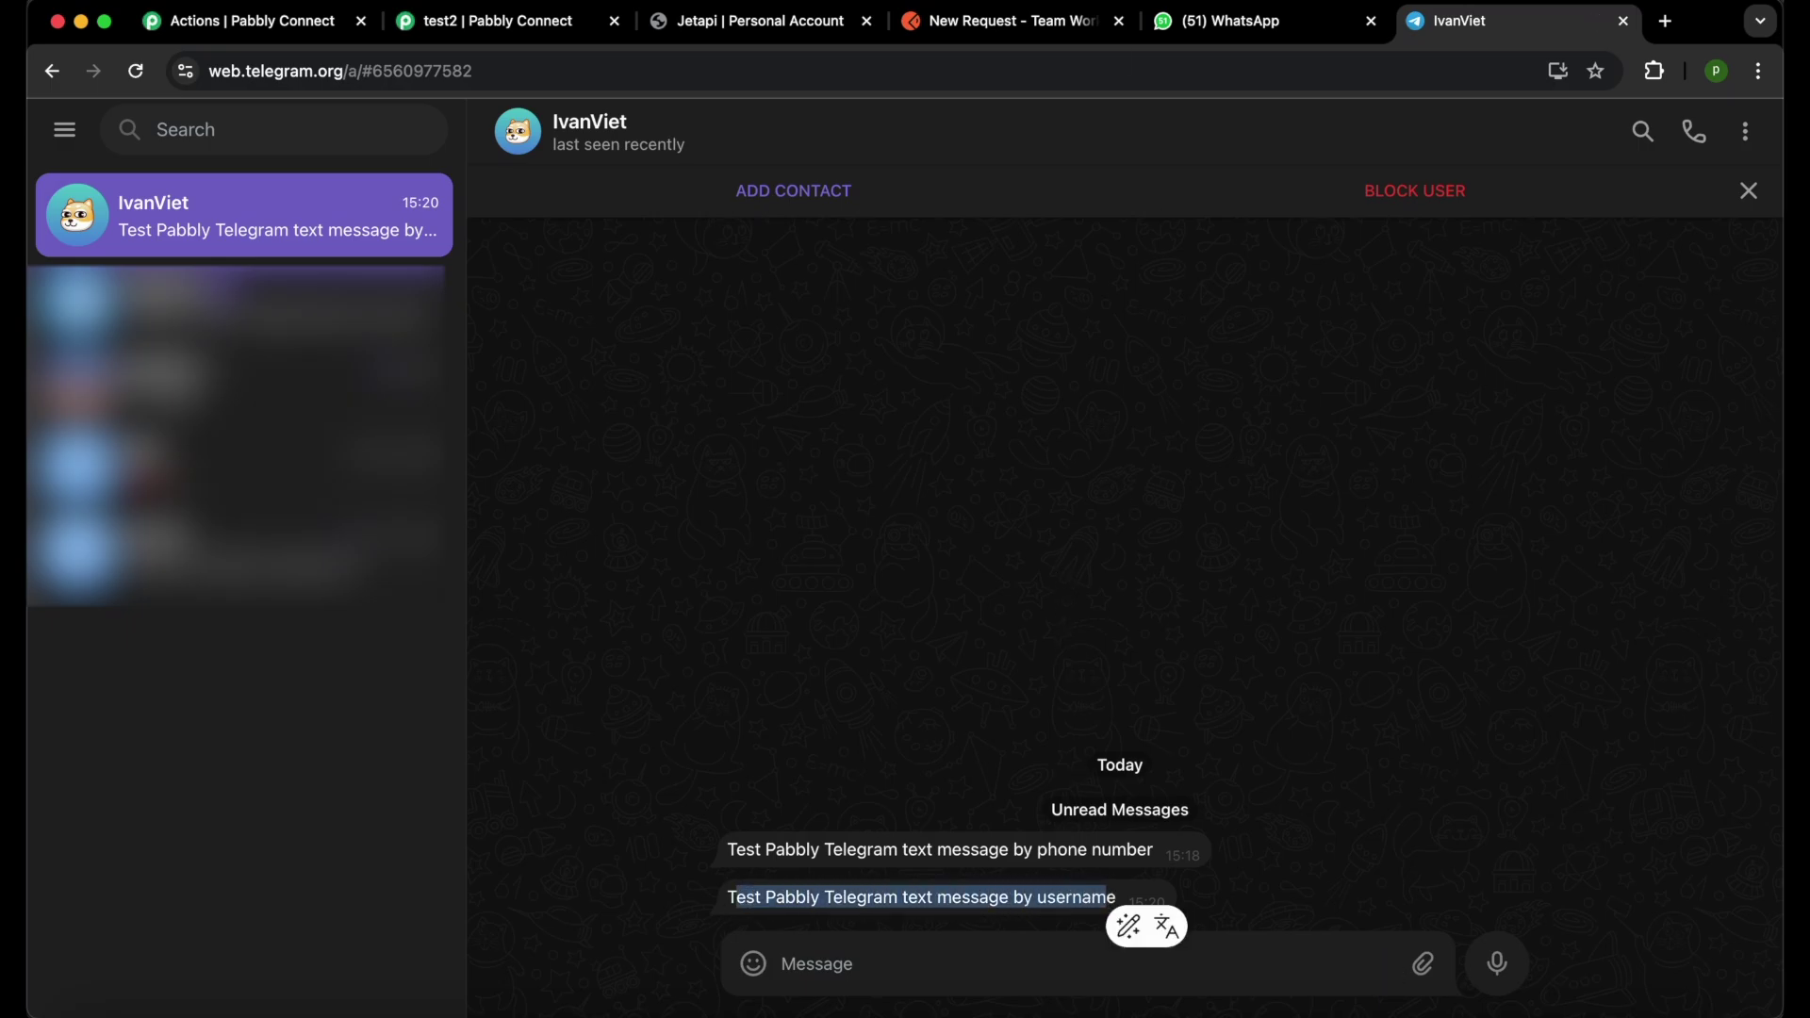
key("super+2")
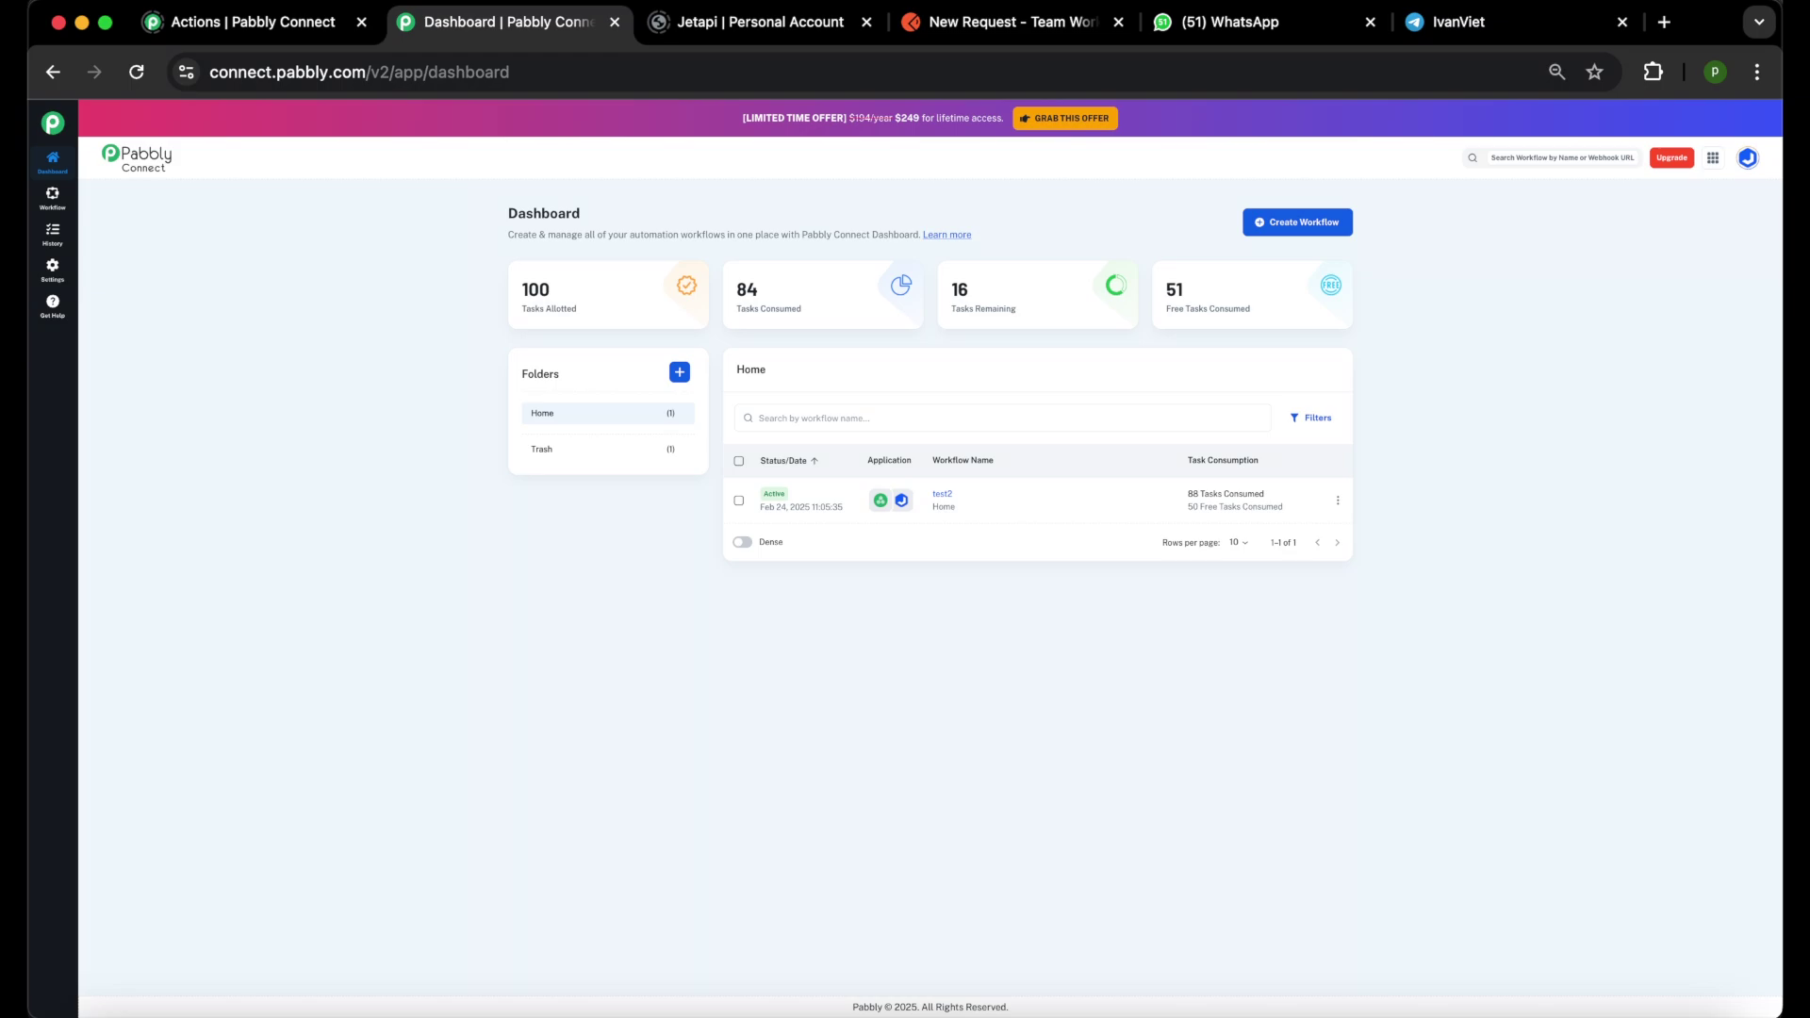